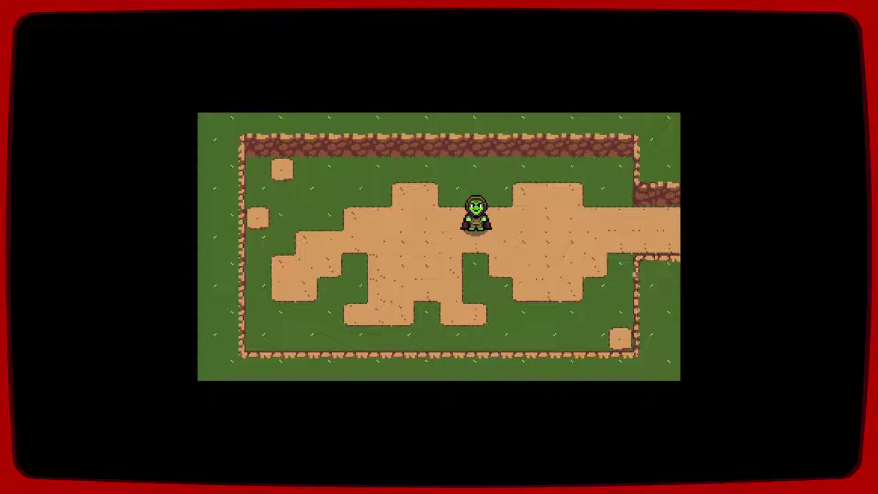
key("Right")
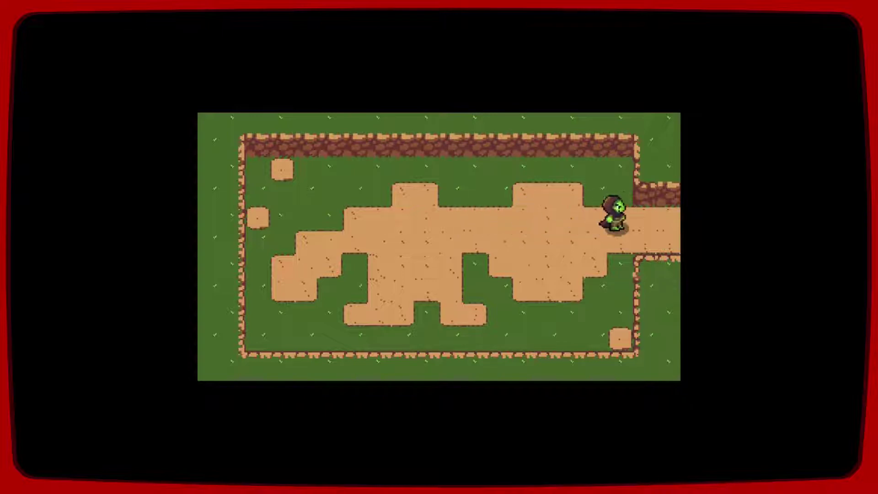
key("Right")
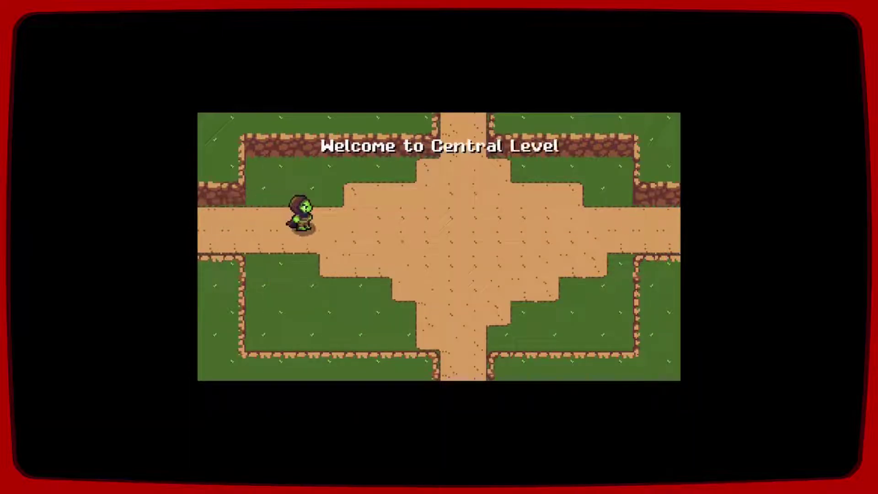
key("Right")
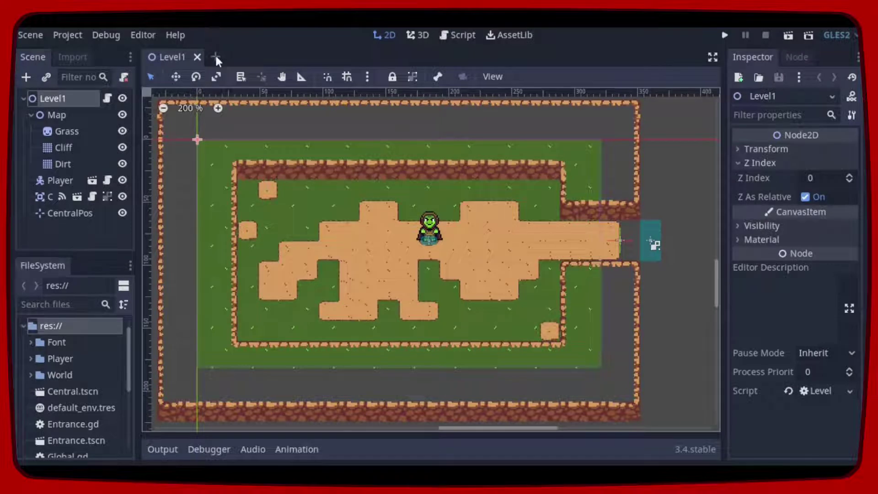
- Create a new scene with a CanvasLayer as its root node
left_click(215, 54)
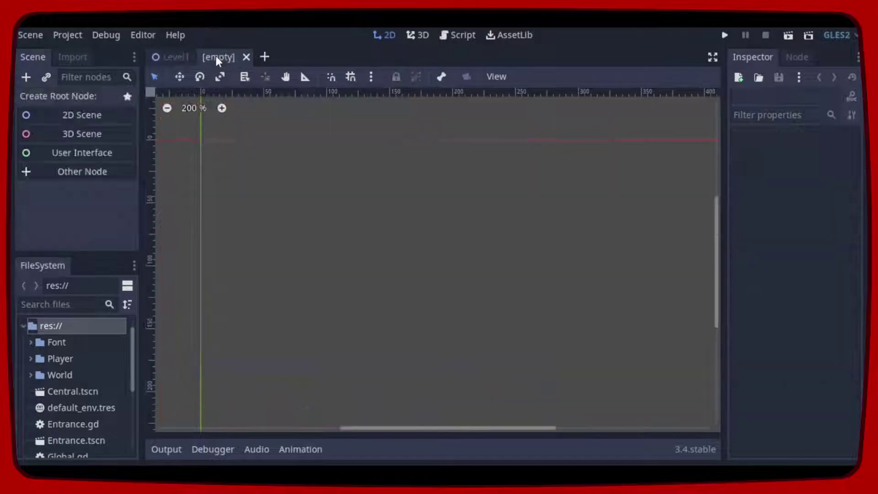
left_click(108, 177)
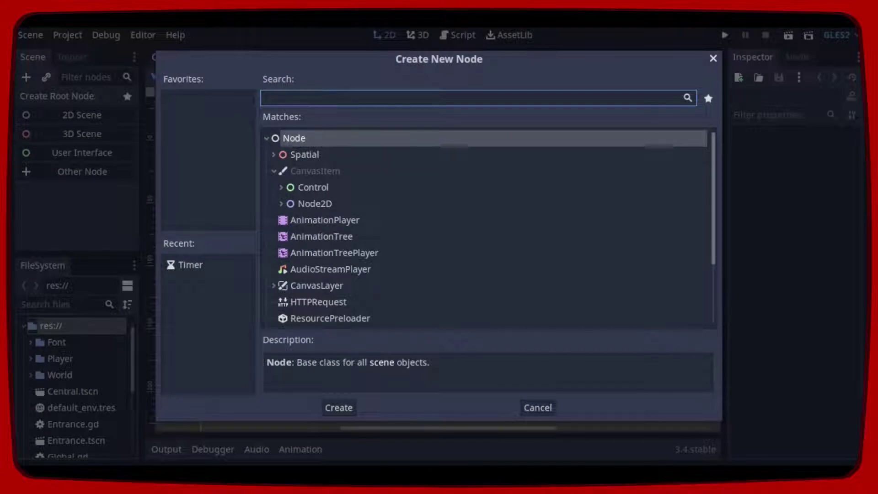
type("canvas")
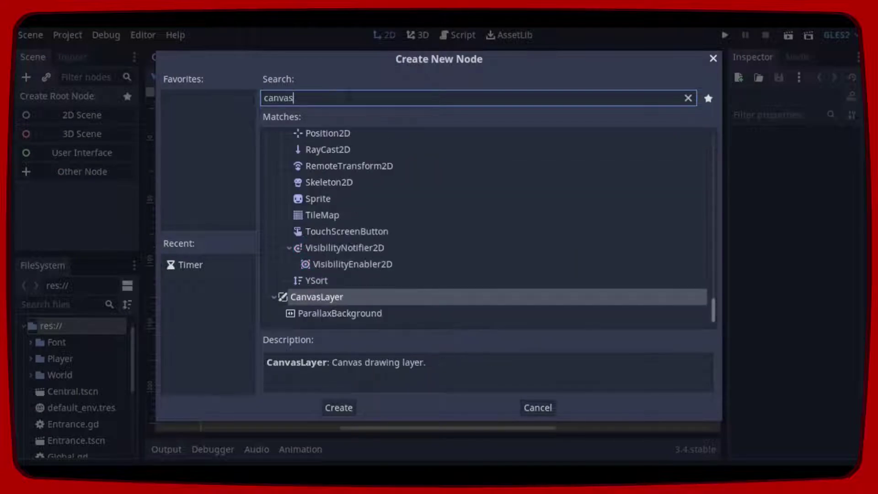
left_click(413, 301)
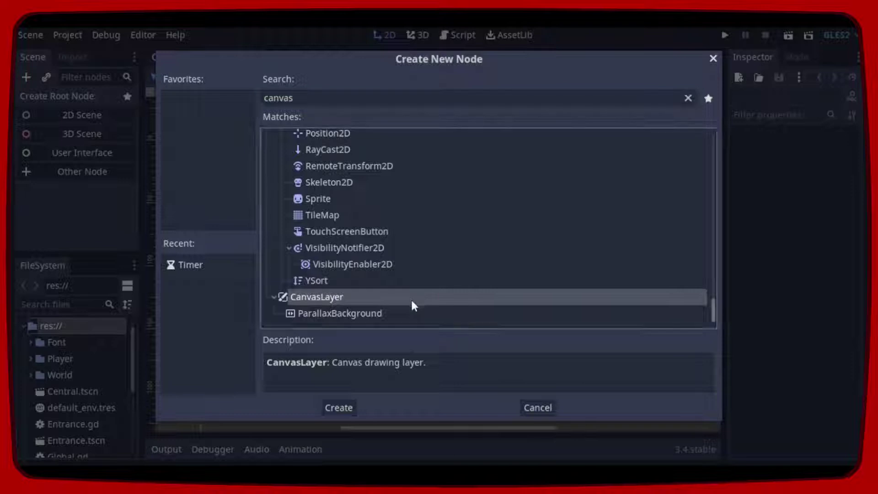
left_click(348, 406)
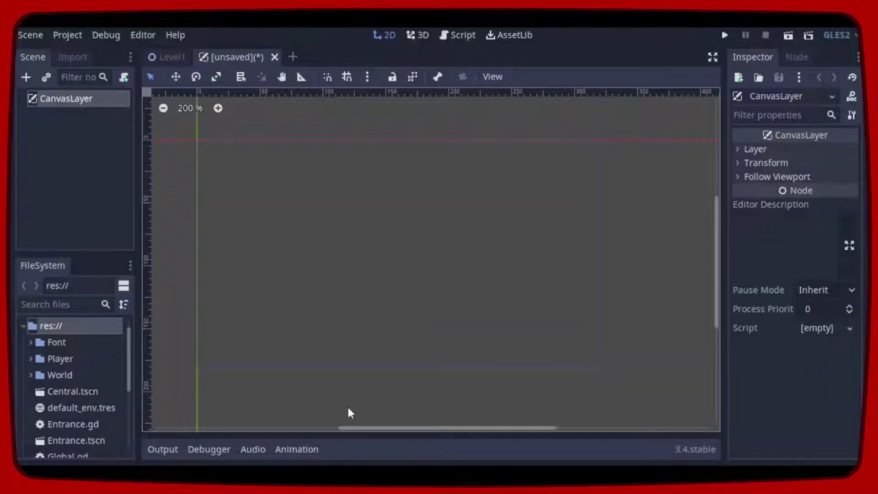
- Rename the new scene's CanvasLayer root node to LevelName
left_click(76, 103)
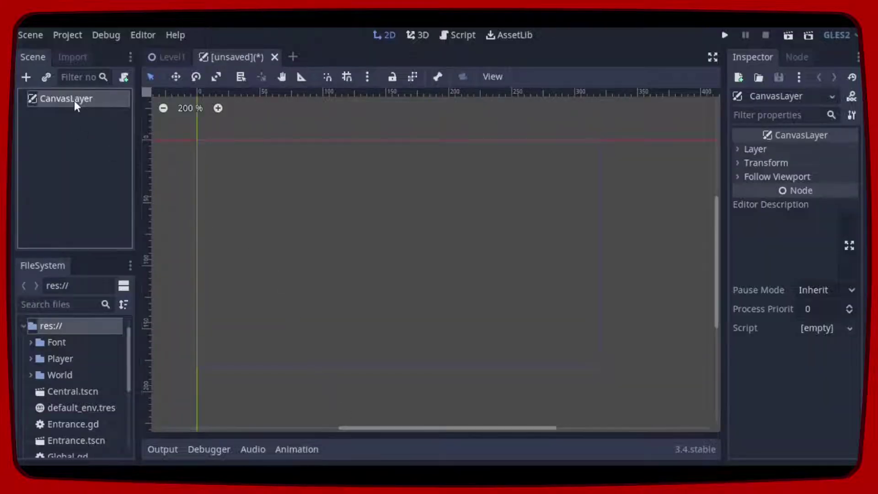
double_click(84, 100)
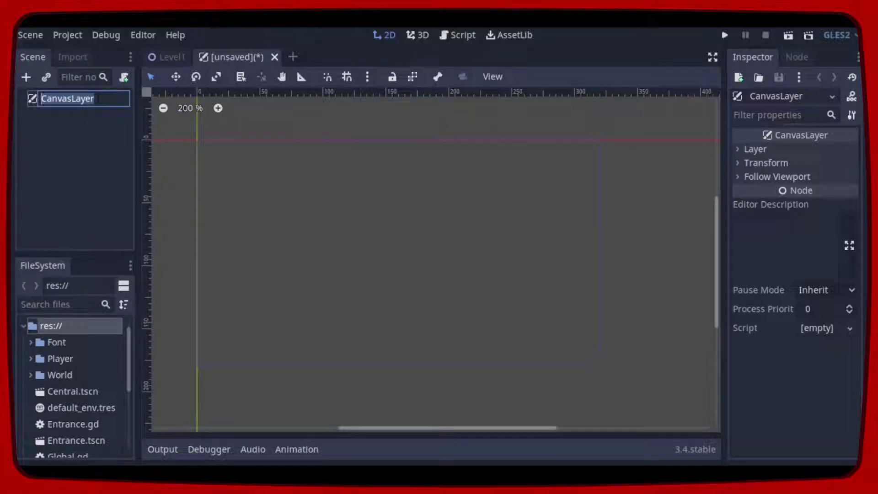
type("Uevel")
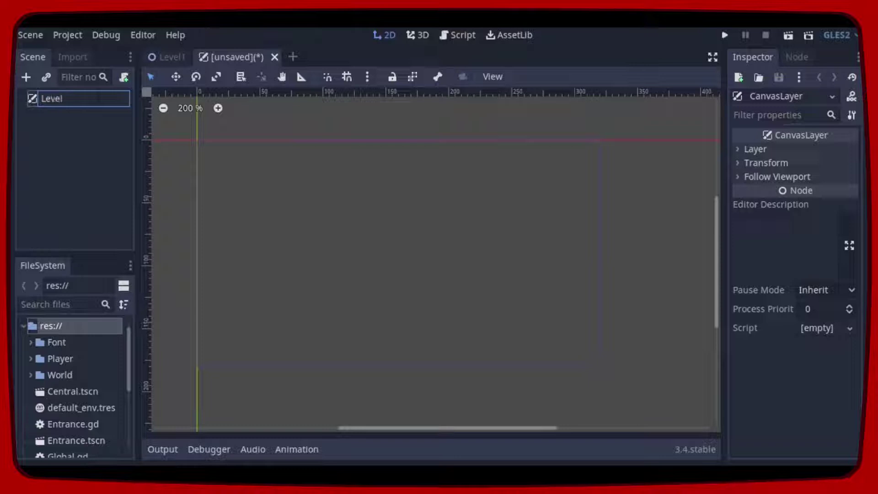
type("Name")
left_click(100, 128)
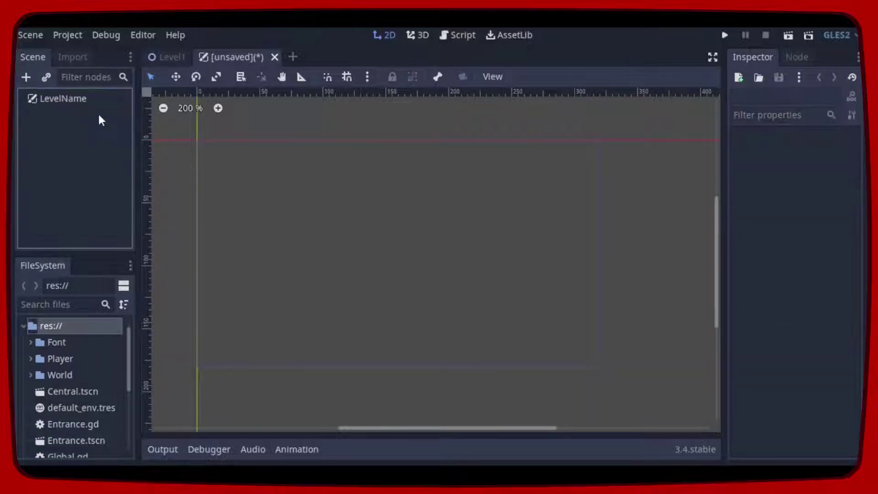
- Add a Label as a child node of LevelName
right_click(86, 95)
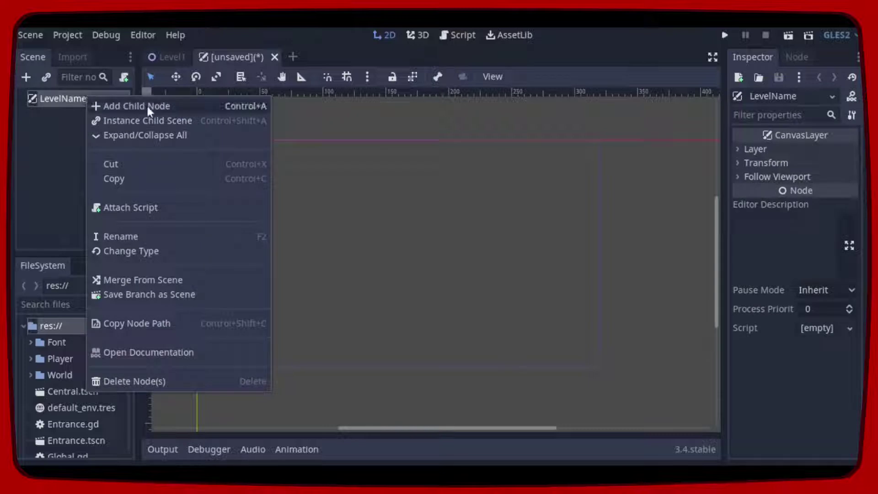
left_click(229, 106)
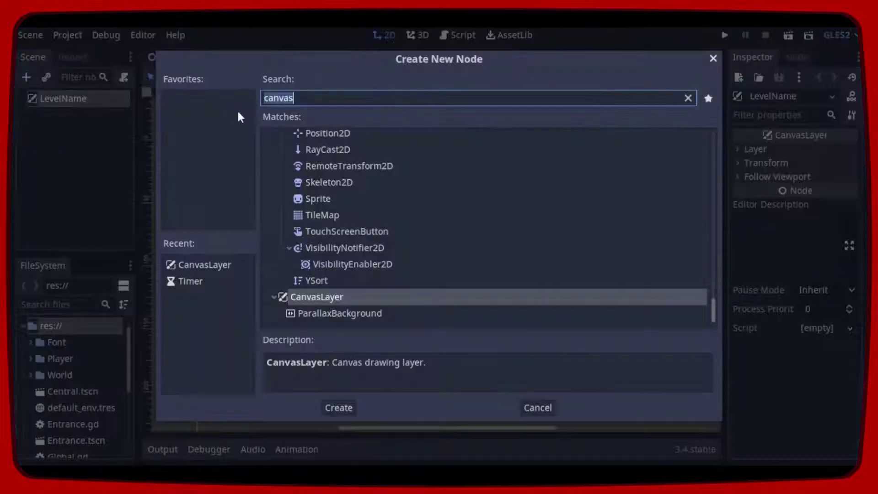
type("labe")
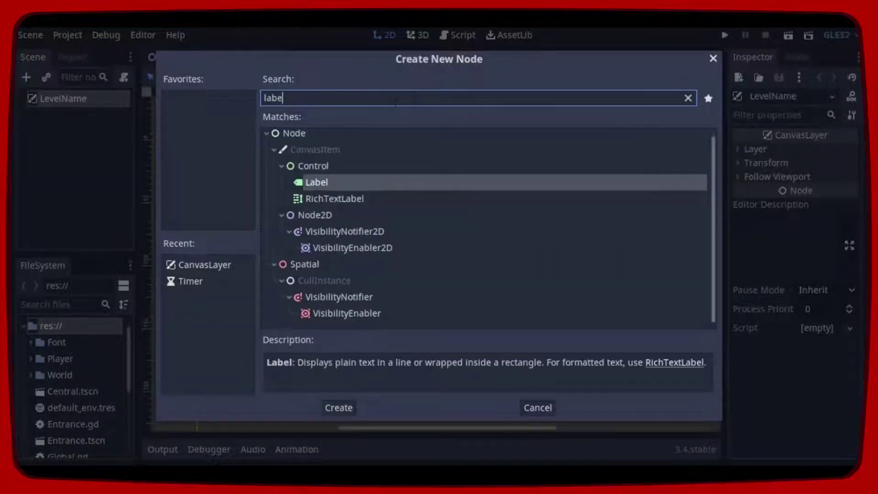
left_click(381, 180)
left_click(339, 407)
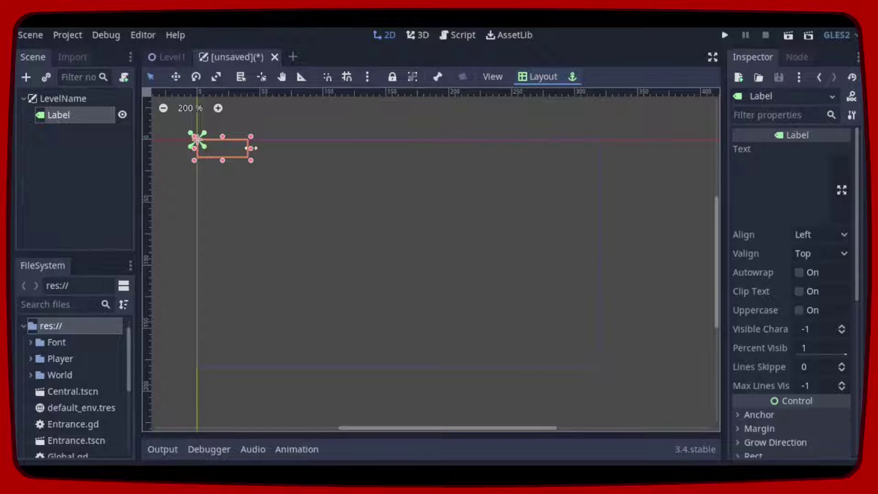
- With grid snapping on, size the Label to about 320 px wide and 16 px high, about 16 px below the viewport's top edge
left_click_drag(251, 148, 601, 149)
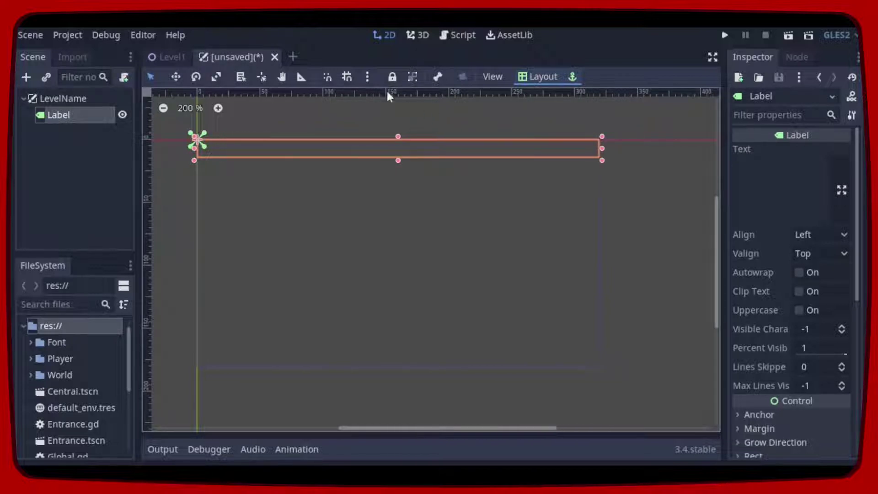
left_click(347, 76)
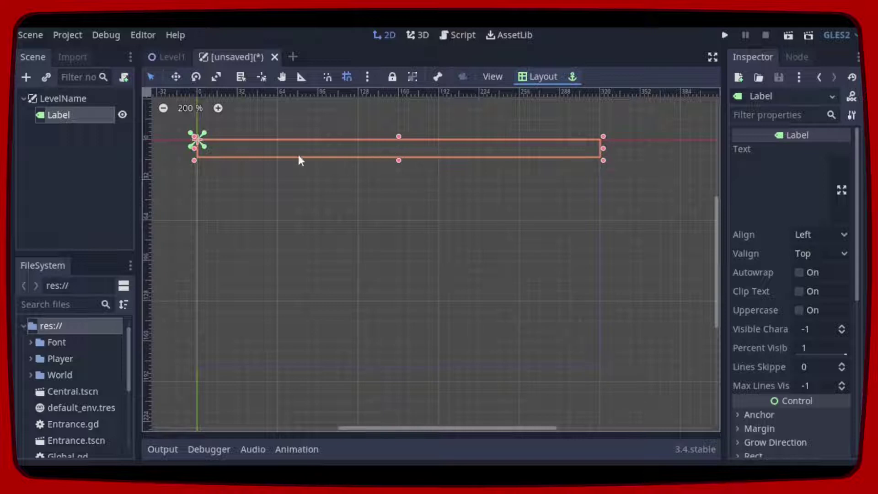
left_click_drag(219, 159, 219, 181)
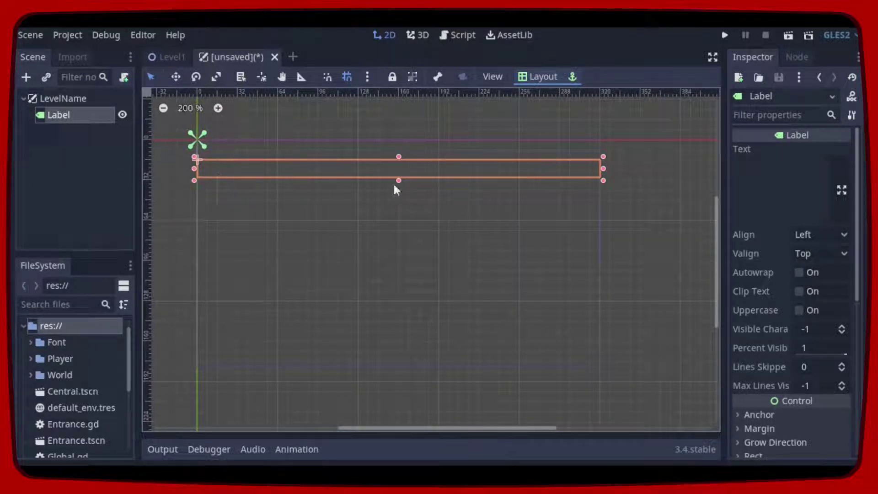
left_click_drag(398, 180, 399, 182)
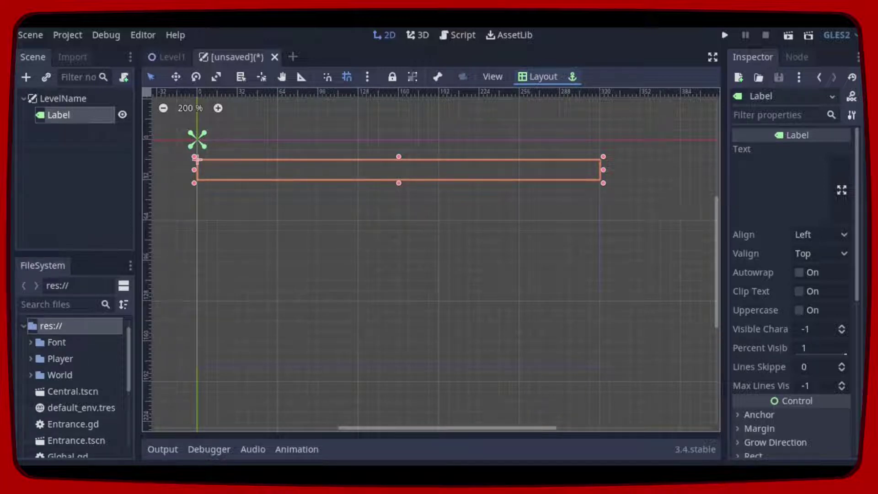
- Widen the Inspector and set the Label's text to "Welcome to Level 1"
left_click(737, 192)
left_click_drag(723, 233, 666, 235)
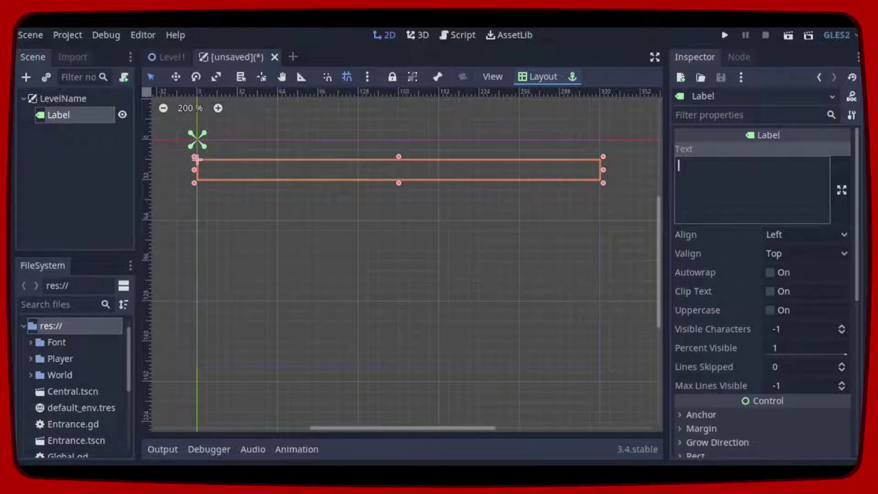
type("Welc")
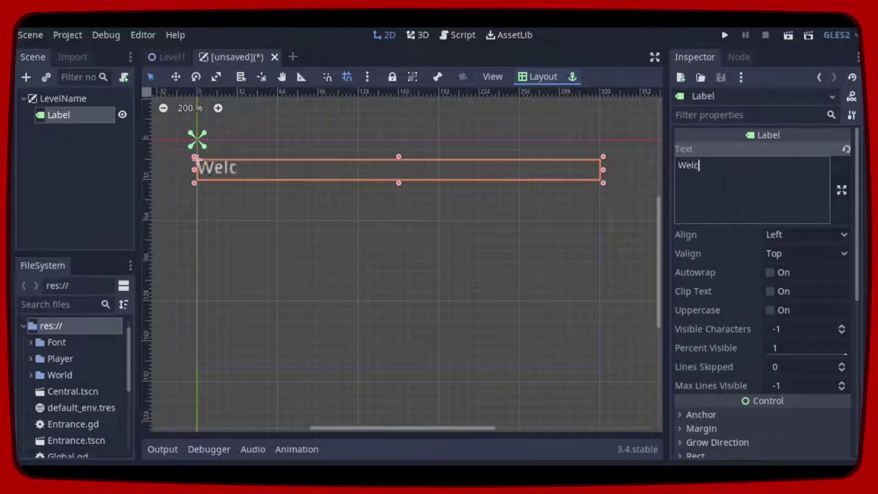
type("ome t")
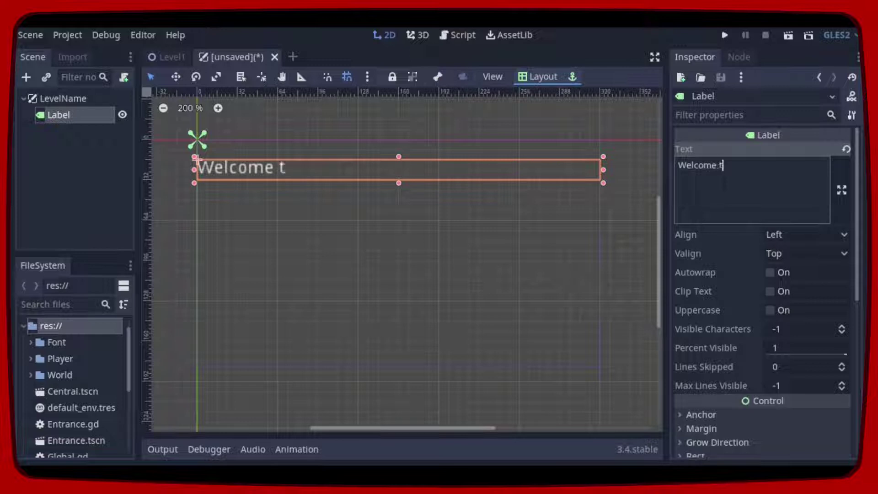
type("o Leve")
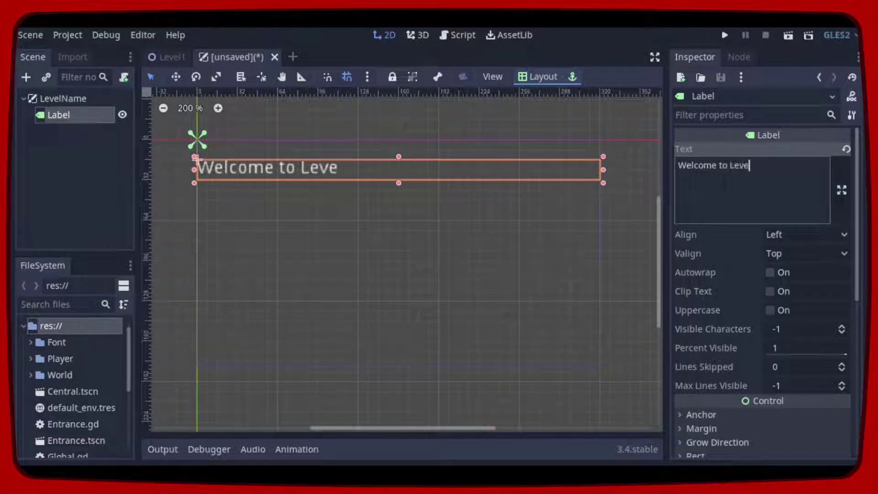
type("l 1")
- Set both the horizontal and vertical alignment of the Label's text to Center
left_click(847, 235)
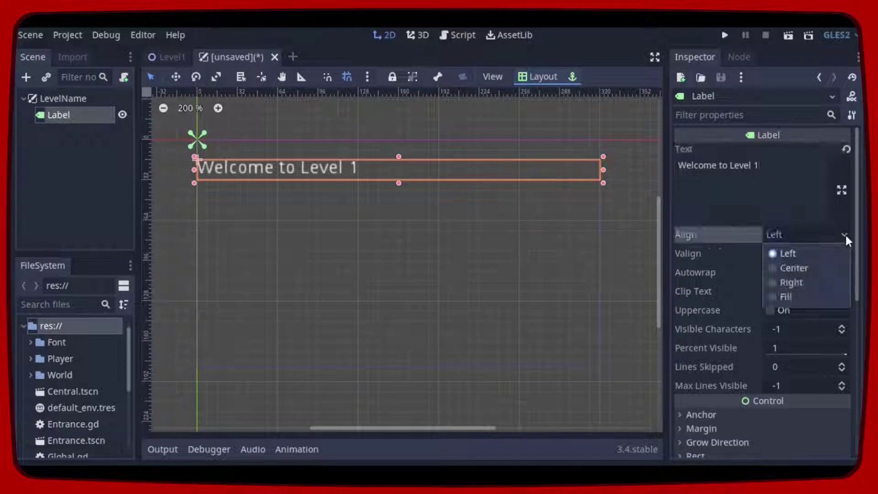
left_click(803, 266)
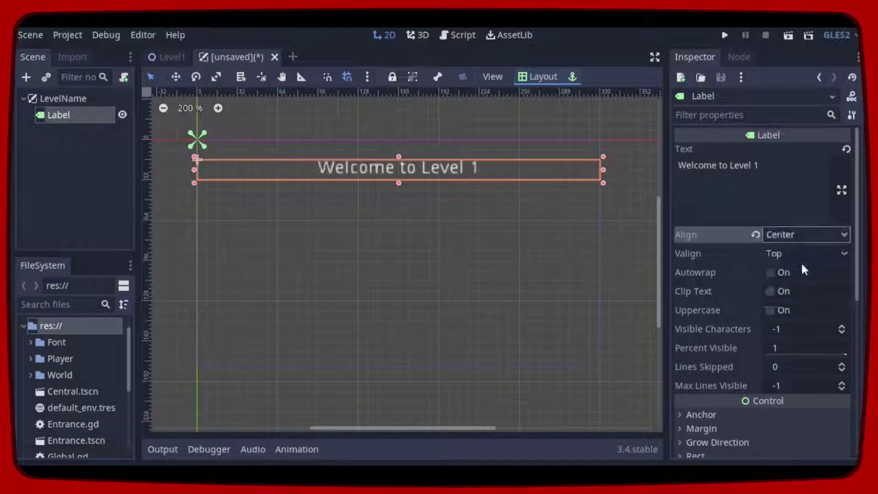
left_click(846, 252)
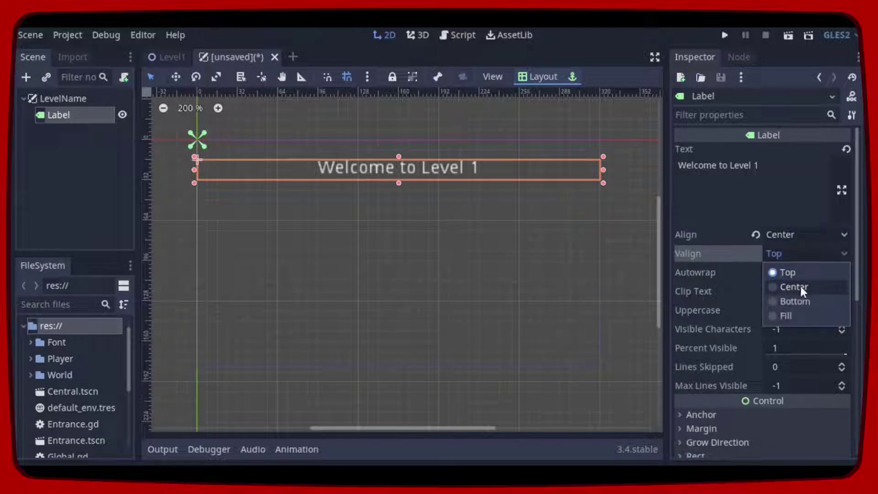
left_click(800, 287)
- Override the Label's theme font by loading Font.tres from the project's Font folder
scroll(799, 272, "down", 5)
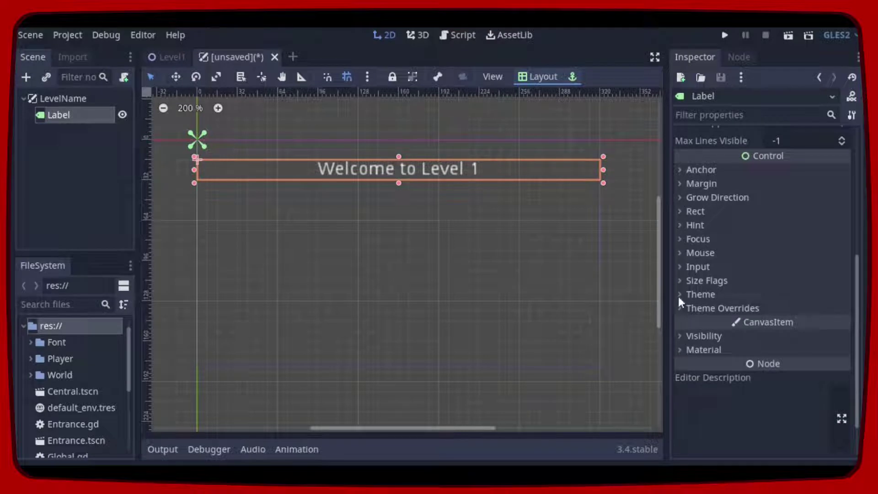
left_click(679, 295)
left_click(679, 296)
left_click(679, 308)
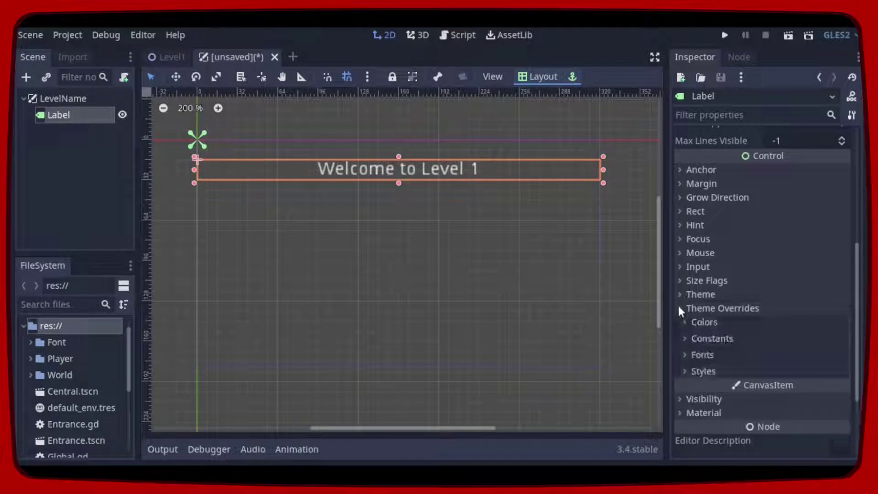
left_click(684, 354)
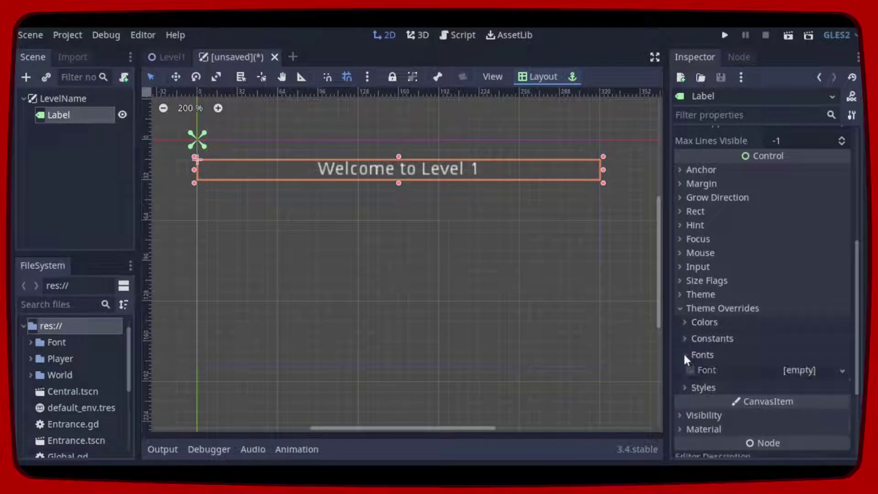
scroll(765, 308, "down", 3)
scroll(770, 280, "down", 2)
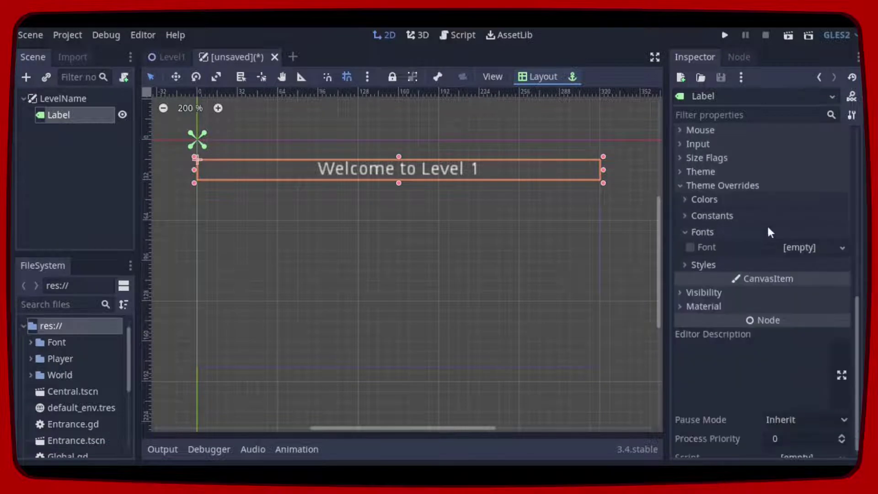
left_click(839, 247)
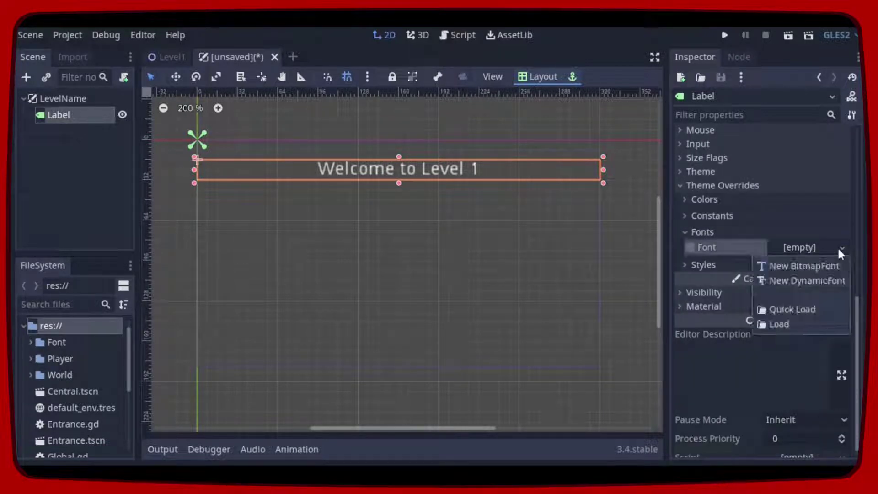
left_click(803, 326)
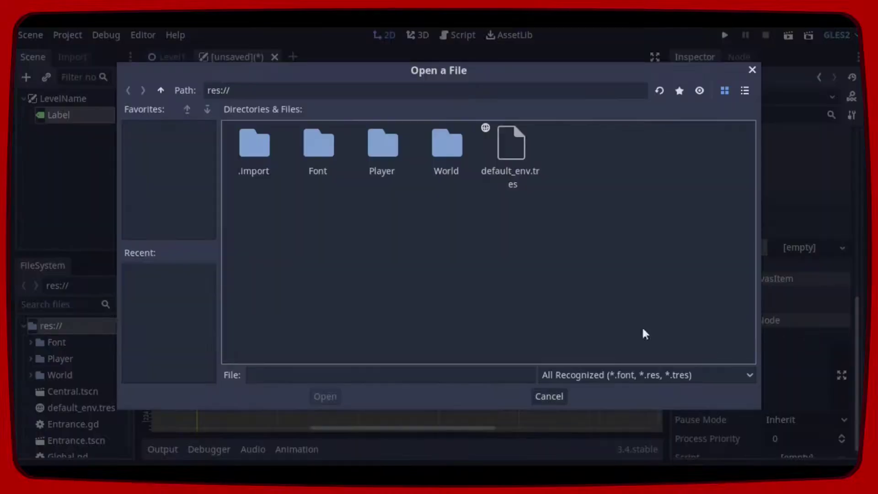
double_click(328, 147)
left_click(314, 145)
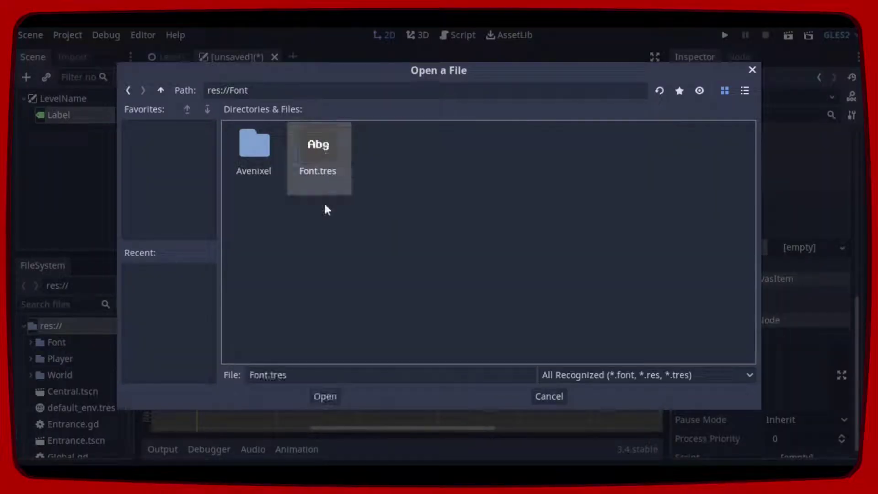
left_click(335, 399)
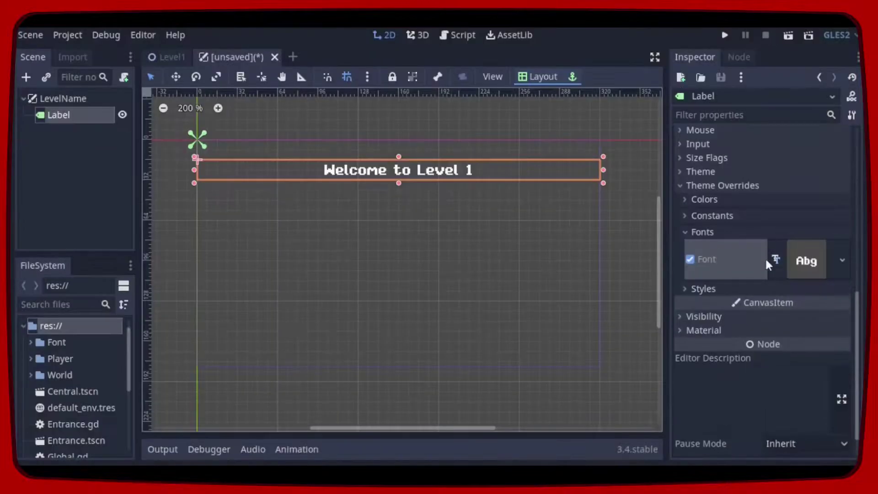
- Enable the Label's font shadow colour override in its theme colours
left_click(686, 201)
left_click(690, 252)
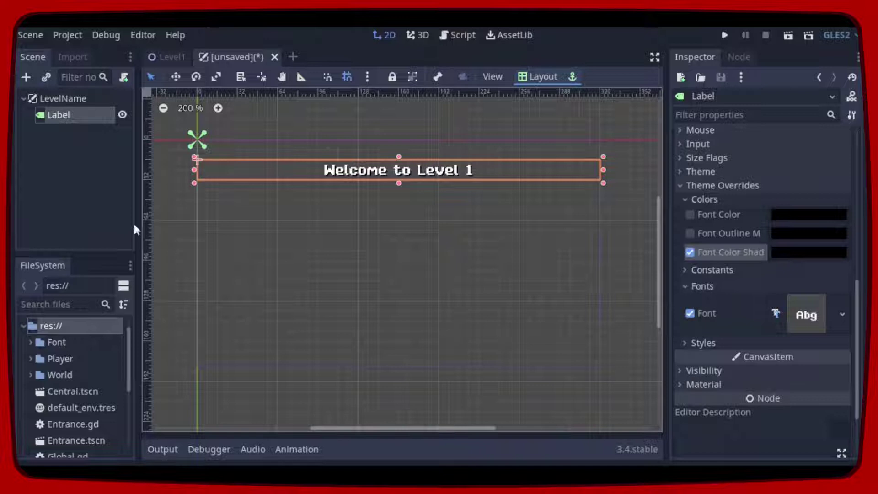
- Add an AnimationPlayer node as a child of the LevelName root node
left_click(53, 97)
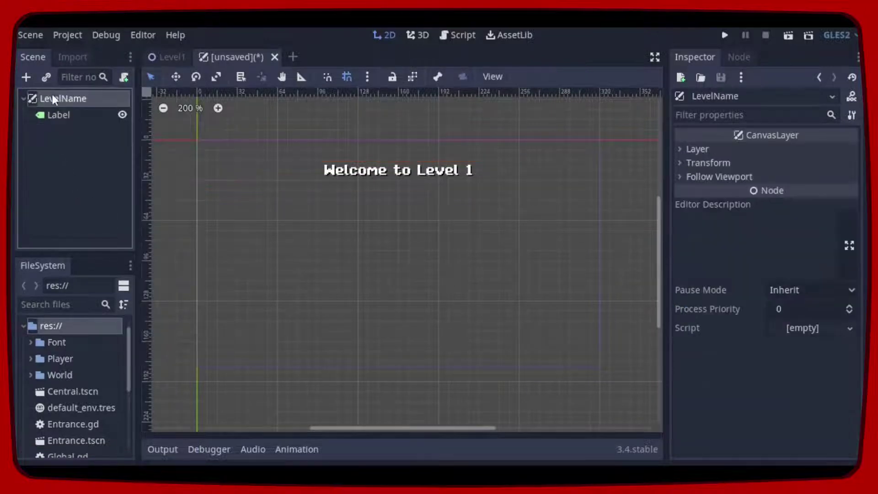
right_click(53, 98)
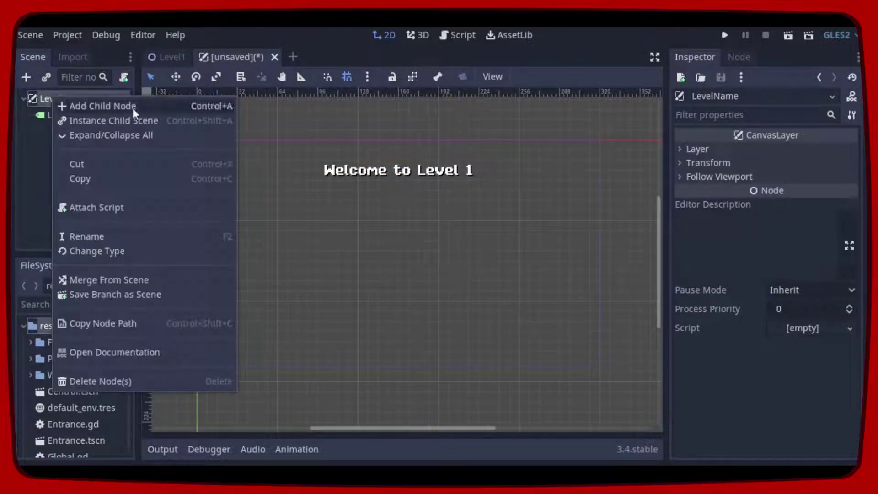
left_click(160, 105)
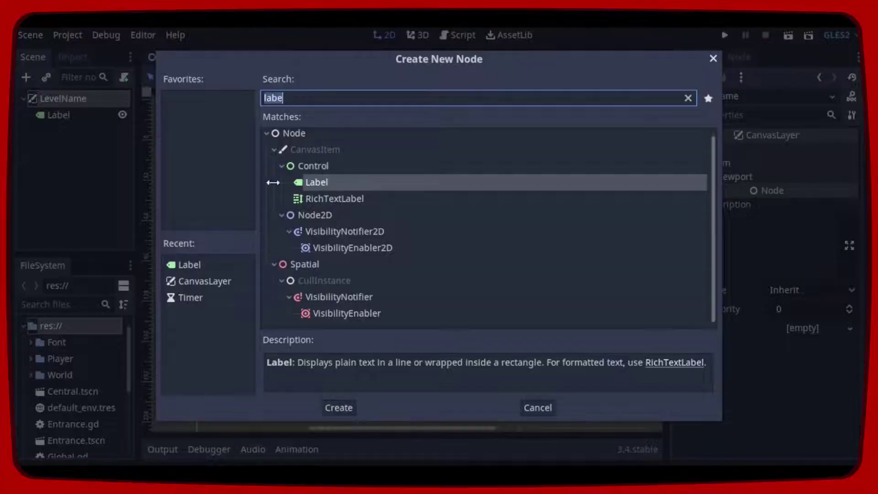
type("an")
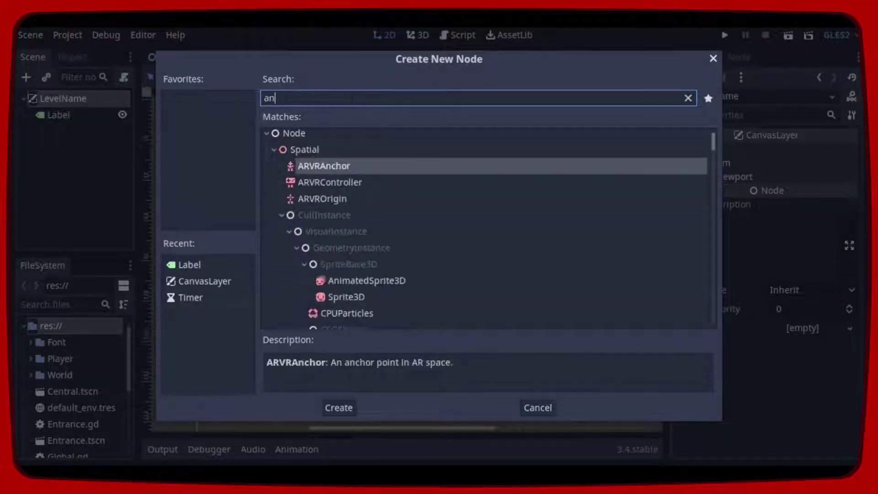
type("ima")
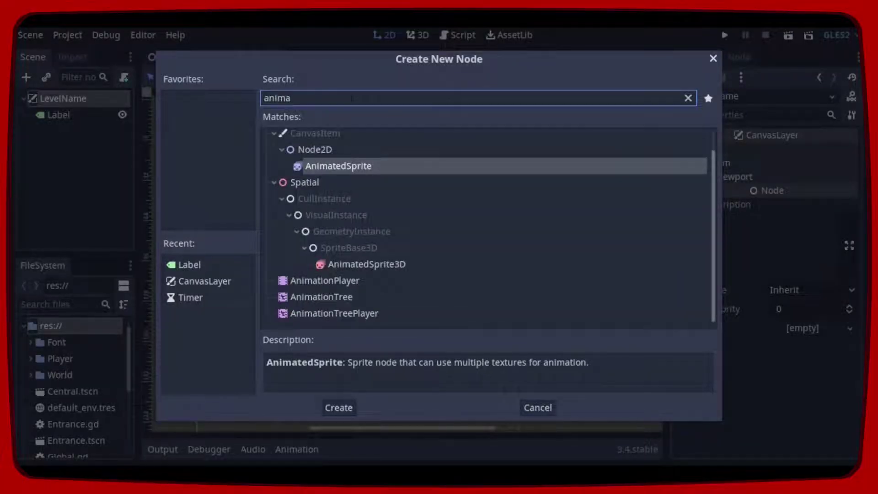
left_click(369, 279)
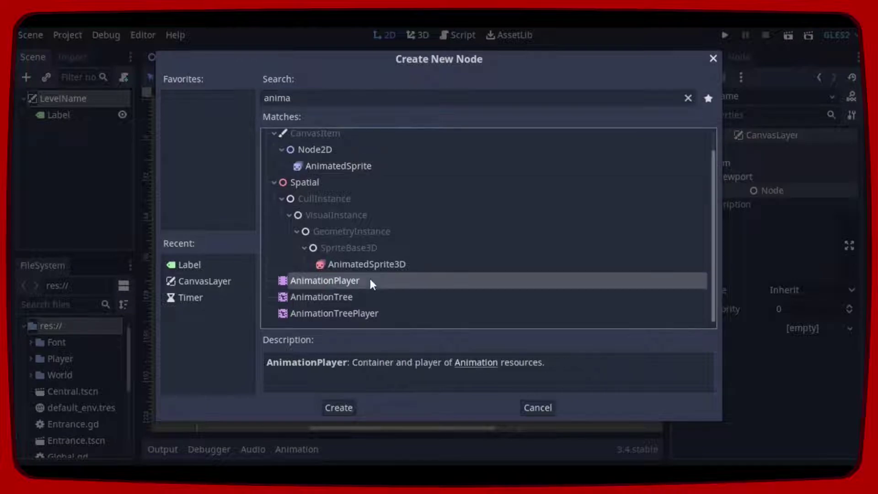
left_click(347, 407)
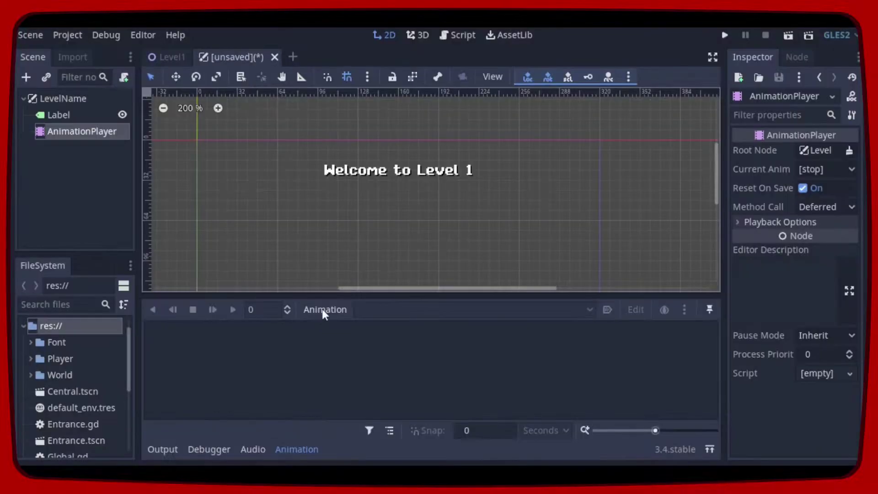
- Create a new animation named "ShowName" in the AnimationPlayer
left_click(322, 308)
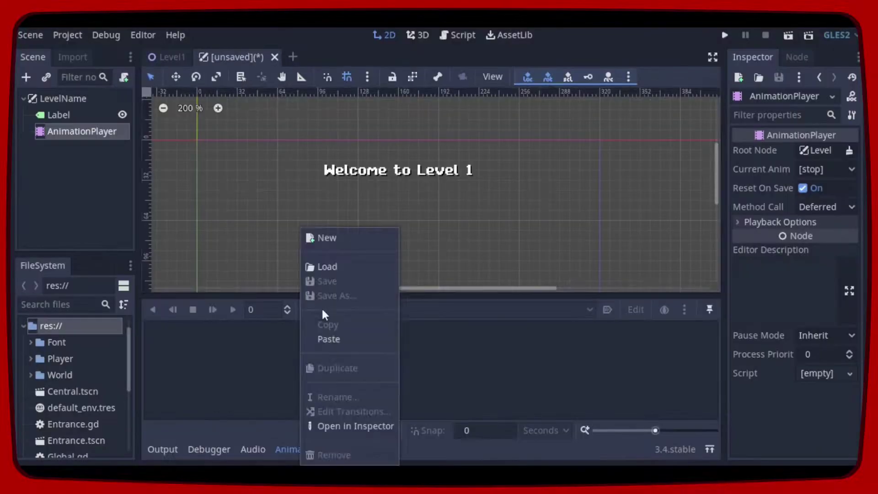
left_click(374, 237)
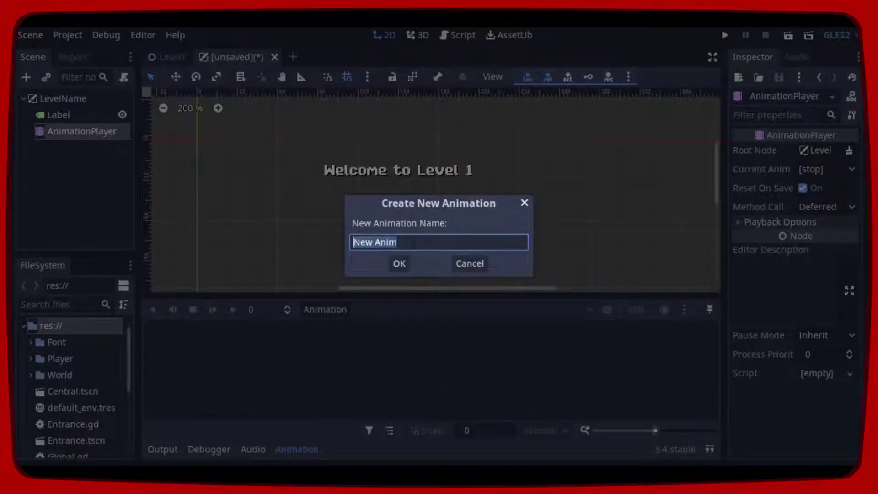
type("Sho")
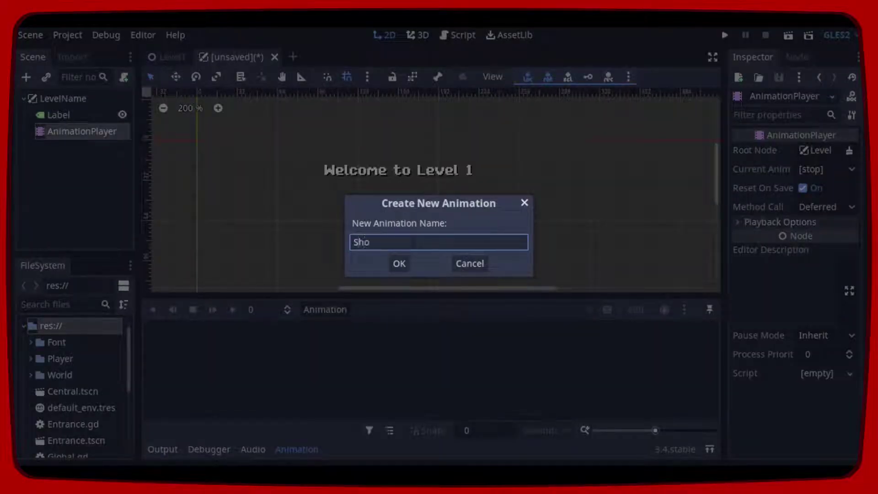
type("wName")
left_click(404, 263)
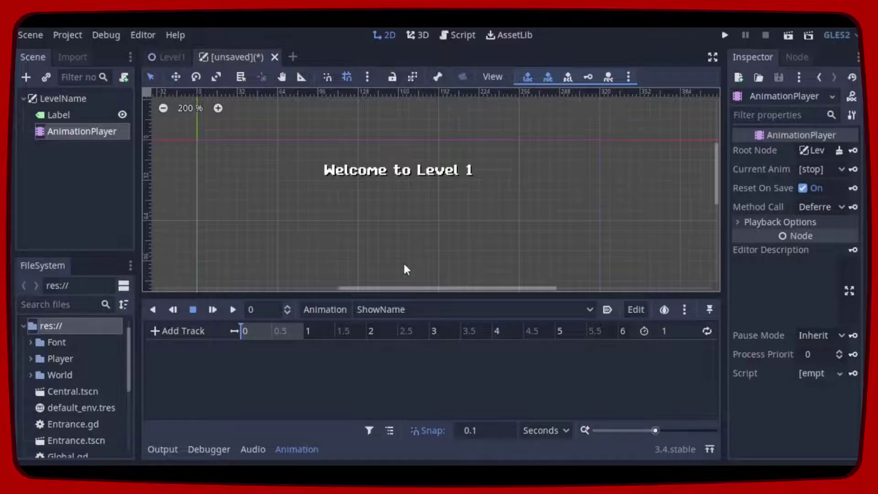
- Set the ShowName animation's length to 3 seconds
left_click(666, 331)
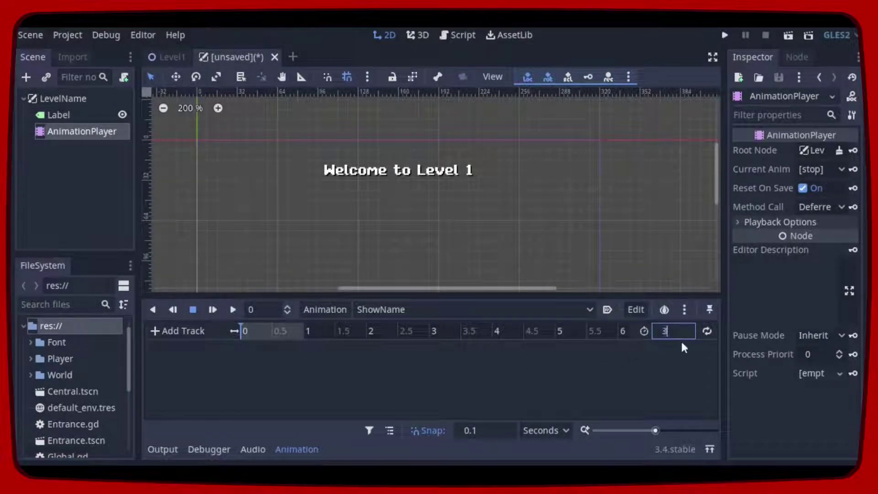
key("Return")
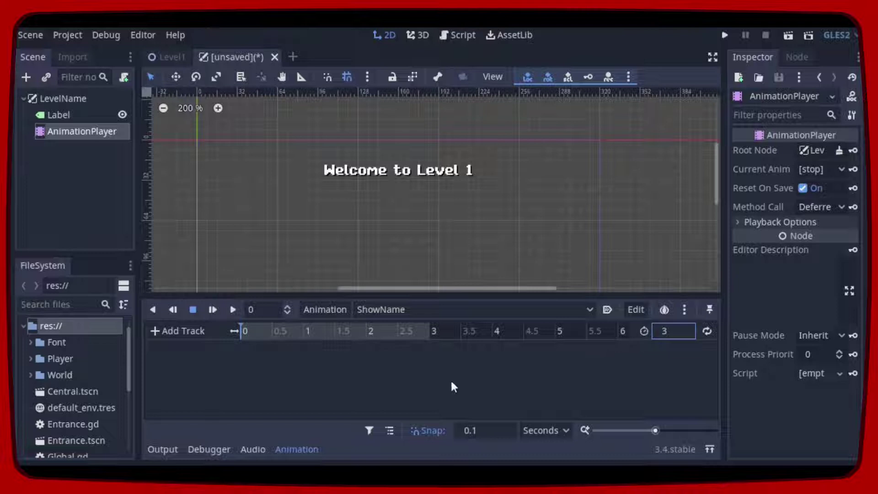
left_click_drag(656, 432, 660, 431)
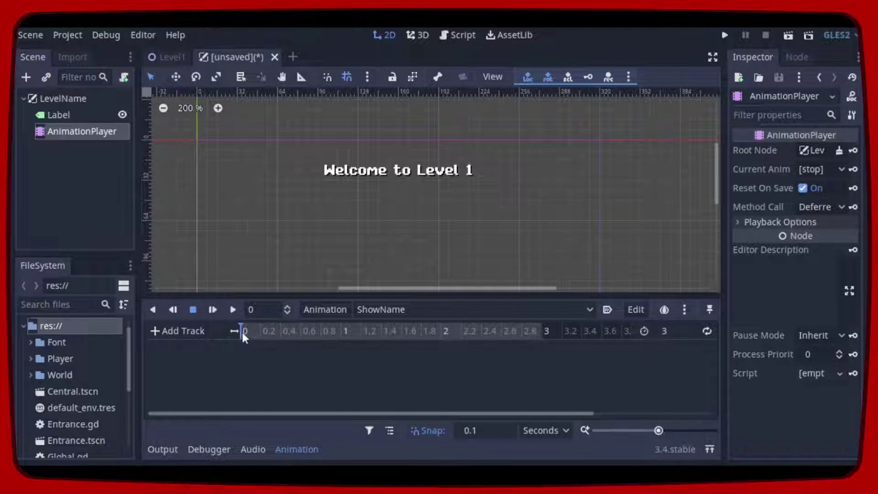
- Add a property track to the ShowName animation for the Label's percent_visible property
left_click(59, 114)
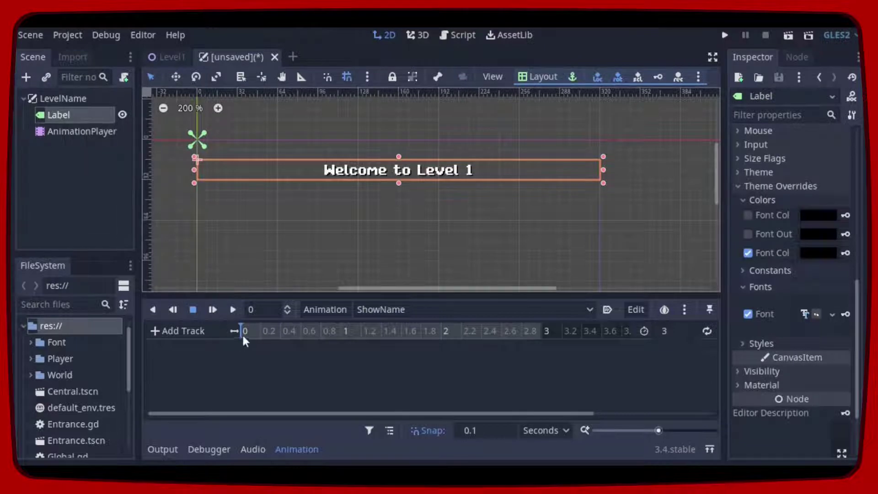
left_click(159, 332)
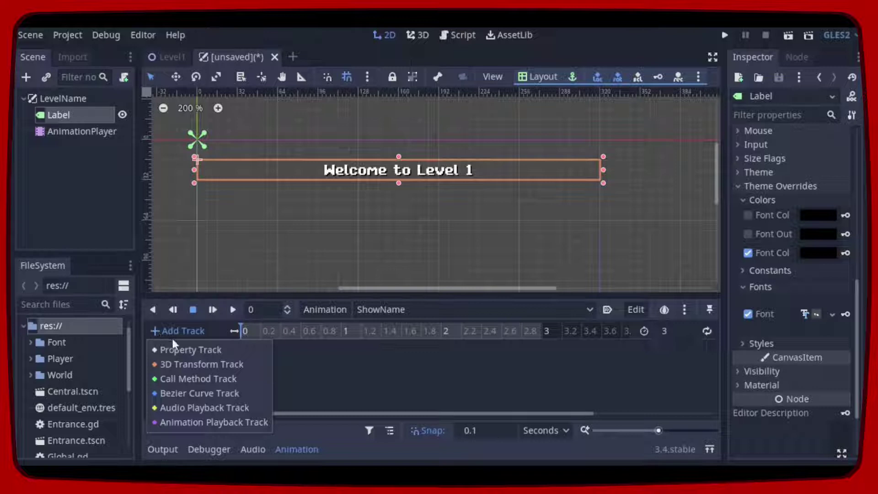
left_click(243, 353)
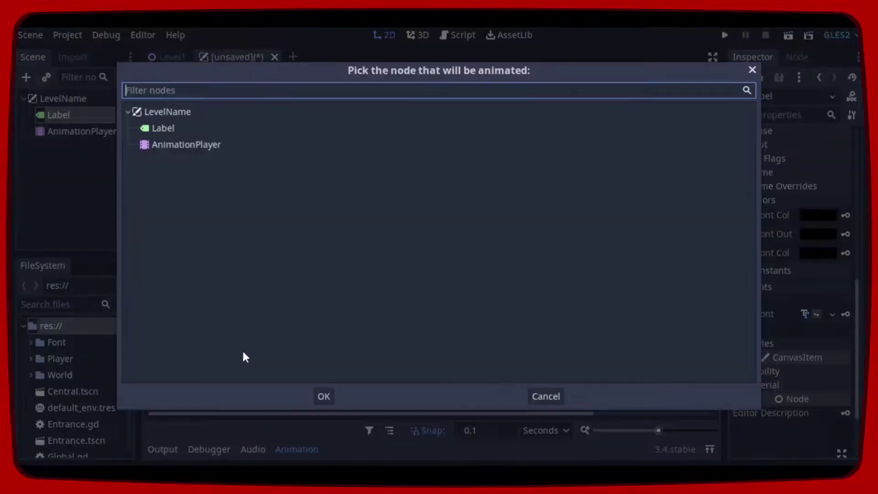
left_click(190, 128)
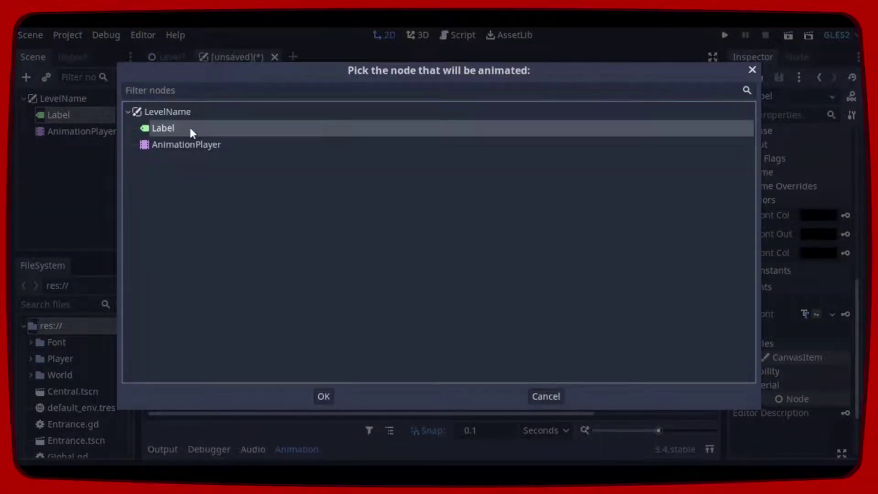
left_click(323, 397)
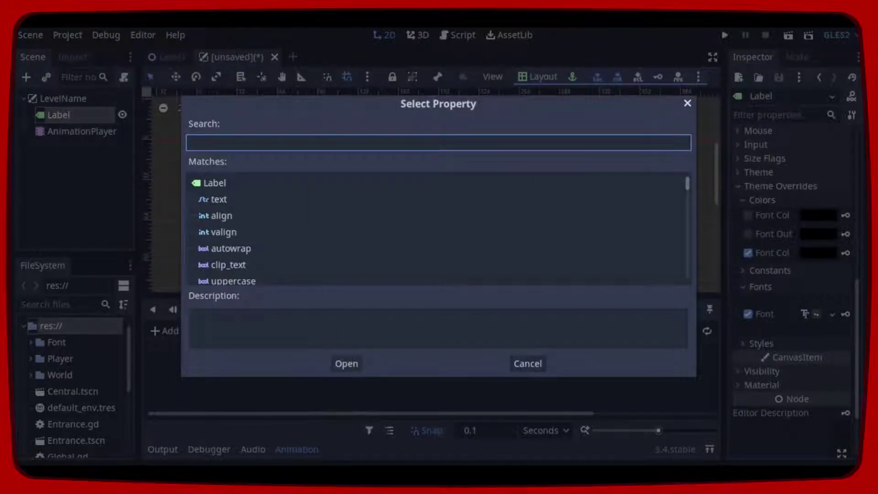
type("per")
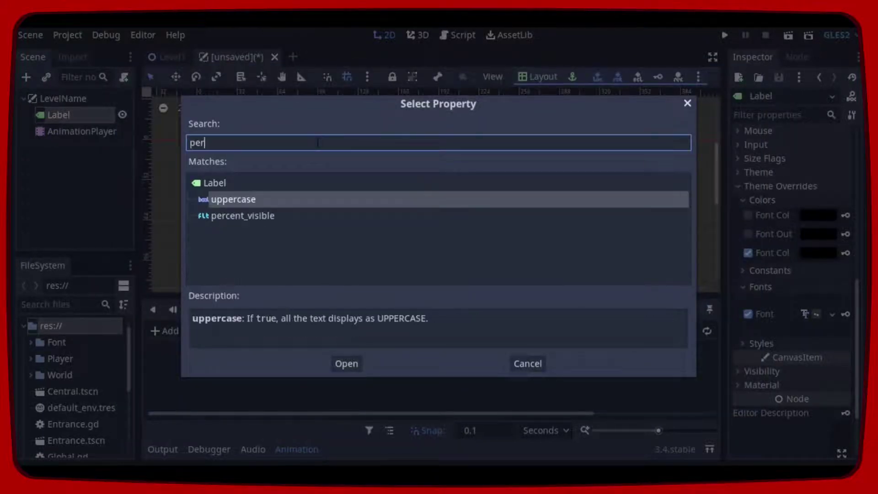
left_click(290, 220)
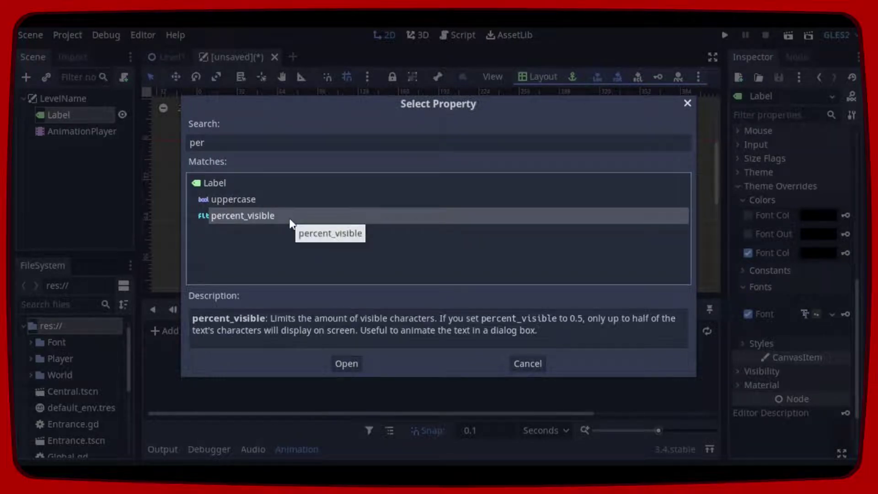
left_click(348, 362)
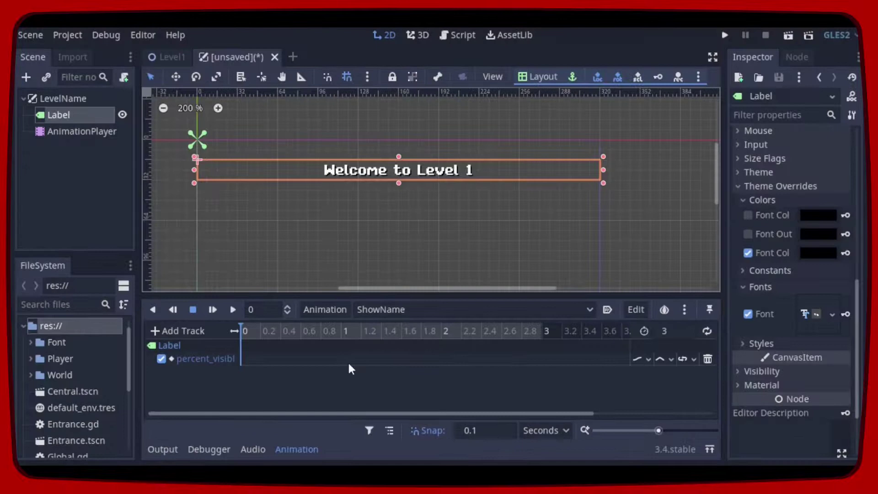
- Insert a percent_visible key at 0 seconds and set its value to 0
right_click(242, 359)
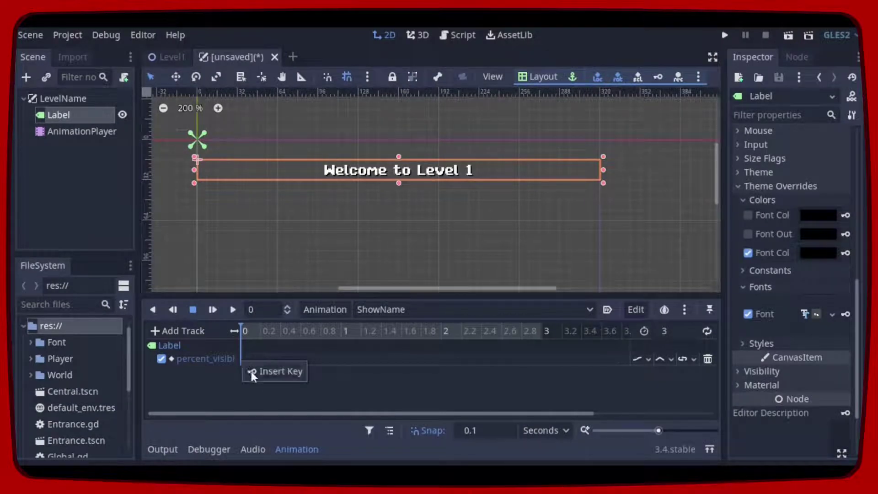
left_click(251, 372)
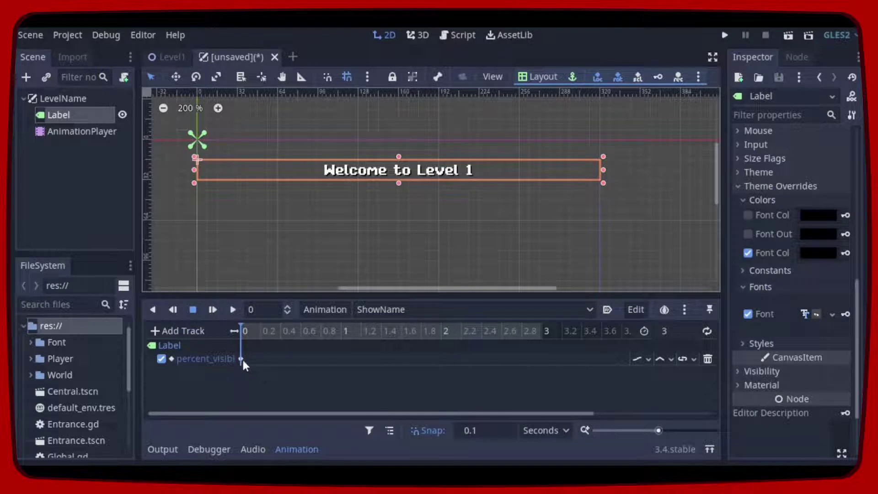
left_click(242, 358)
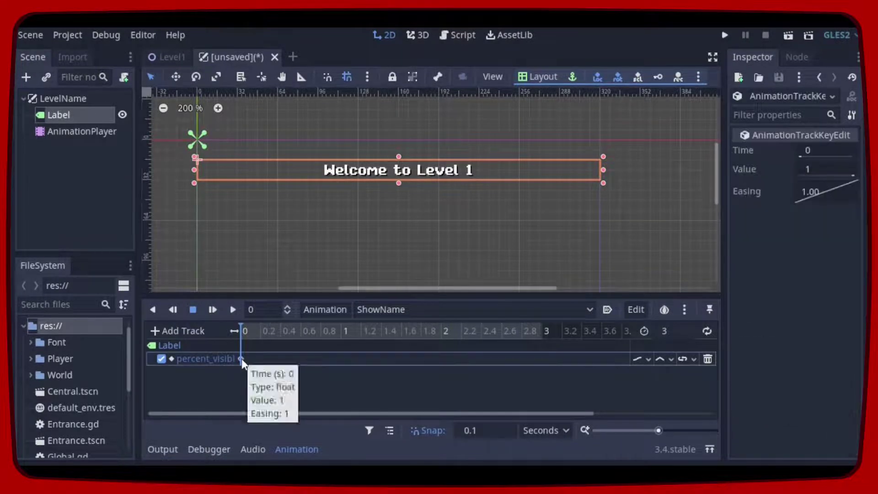
left_click(809, 170)
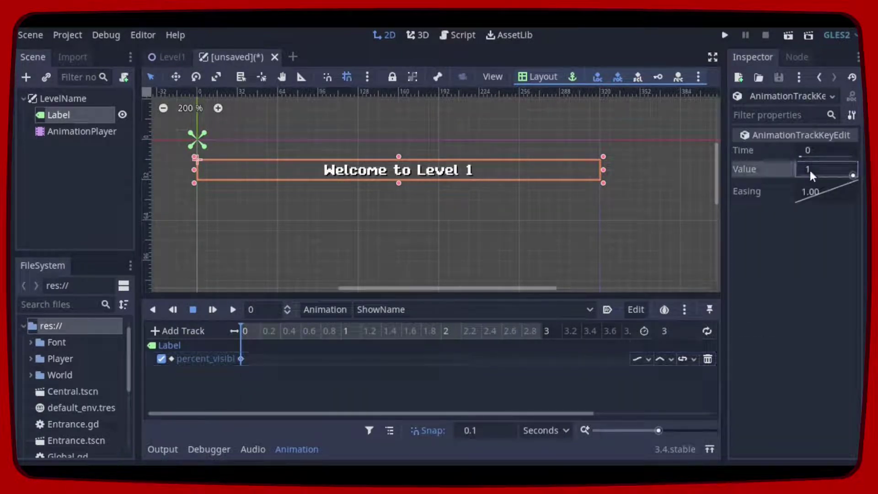
key("BackSpace")
type("0")
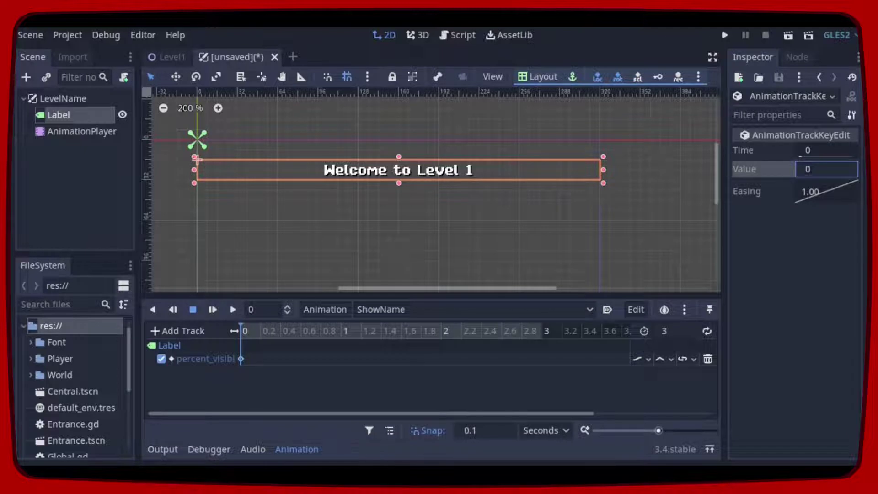
key("Return")
- Insert a percent_visible key at 1 second and set its value to 1
left_click(344, 334)
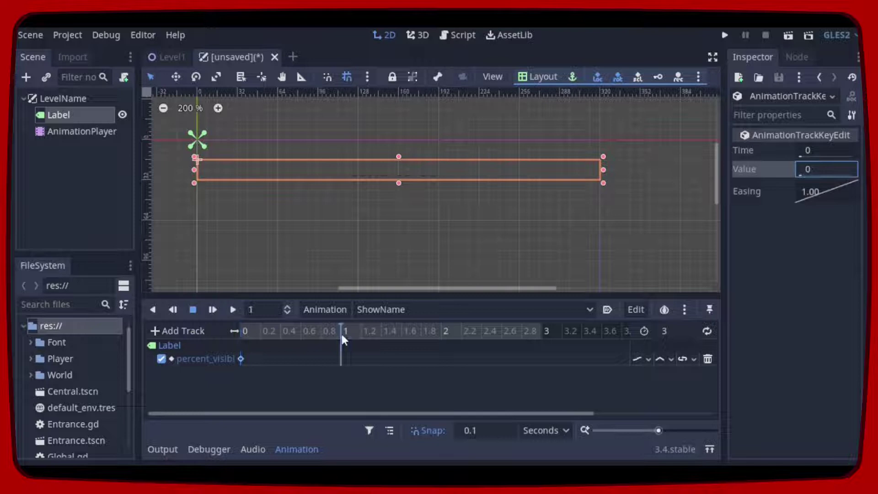
left_click(339, 358)
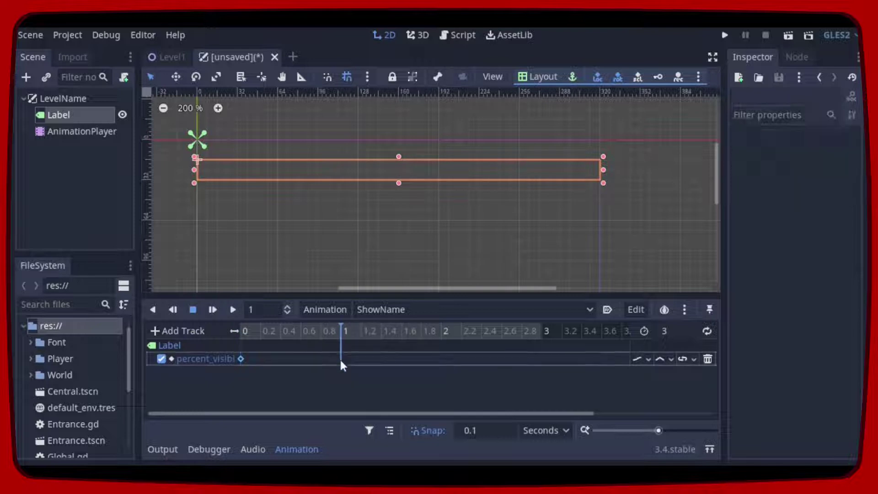
right_click(340, 357)
left_click(355, 366)
left_click(342, 358)
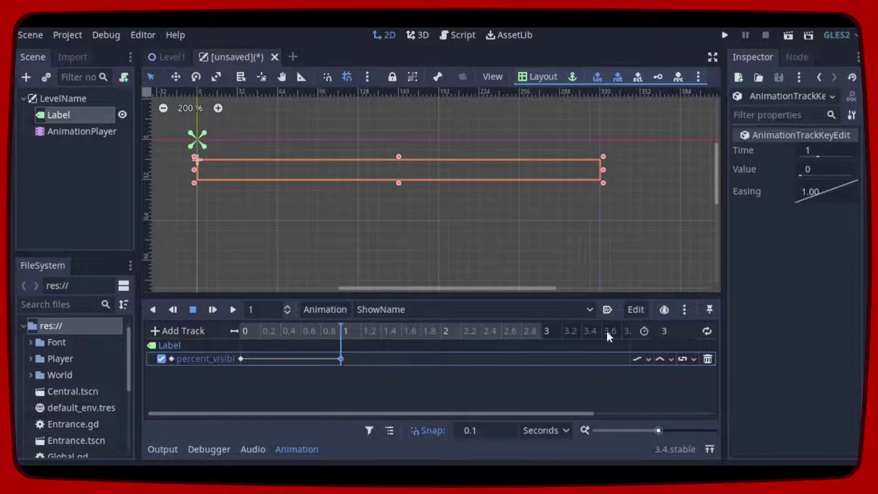
left_click(812, 173)
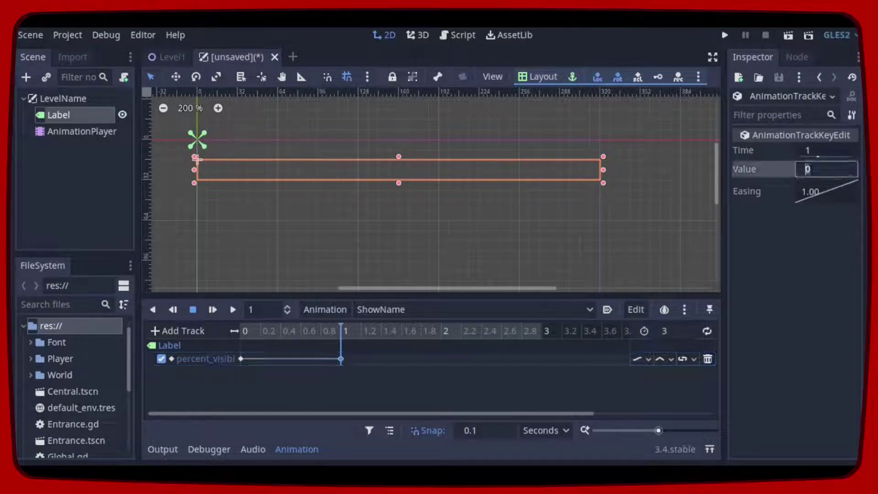
type("1")
key("Return")
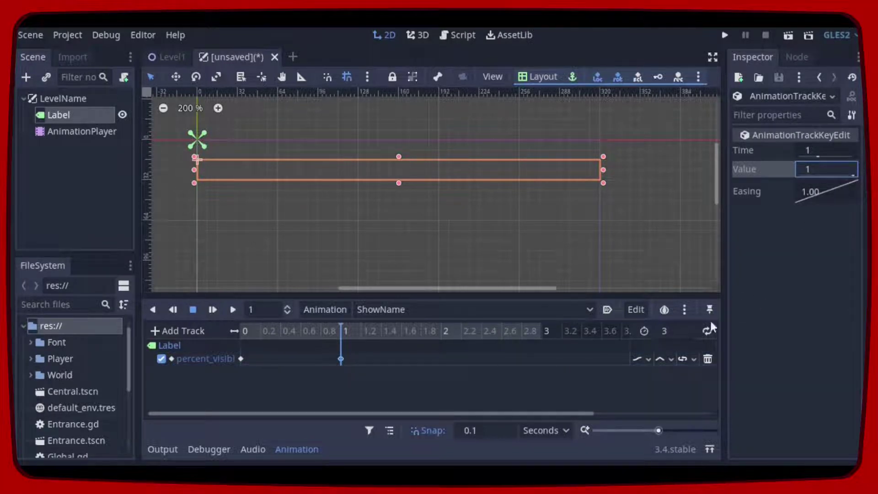
- Preview the ShowName animation from its beginning to check how the Label's text is revealed
left_click(336, 332)
left_click_drag(320, 331, 223, 333)
left_click(233, 310)
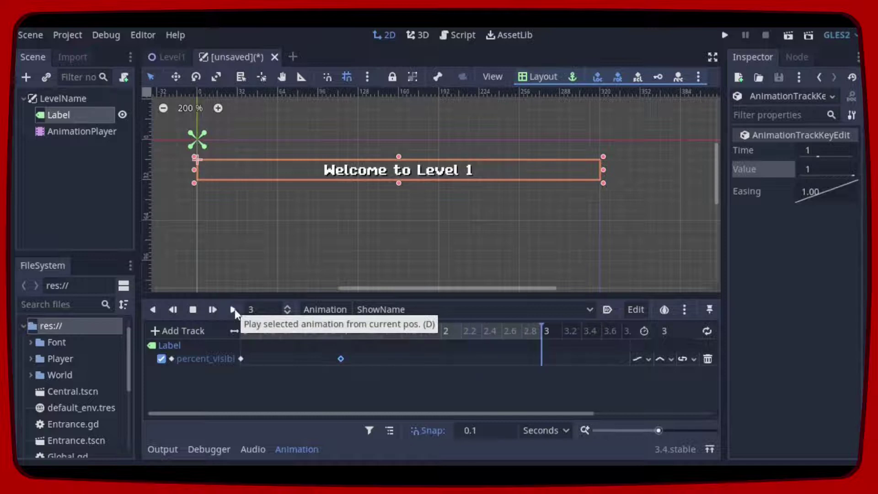
left_click(245, 332)
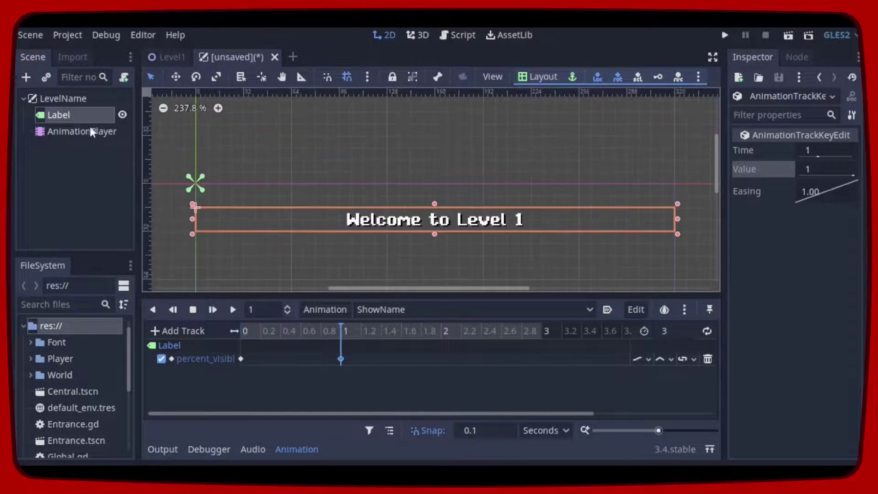
- Add a rect_position track for the Label to the ShowName animation, keyed at 0 seconds with a RESET track
left_click(56, 115)
scroll(745, 156, "up", 5)
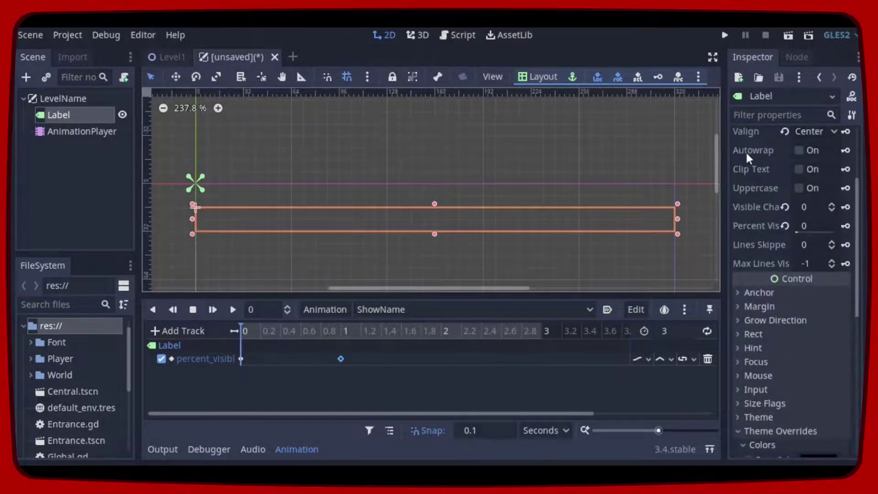
left_click(737, 334)
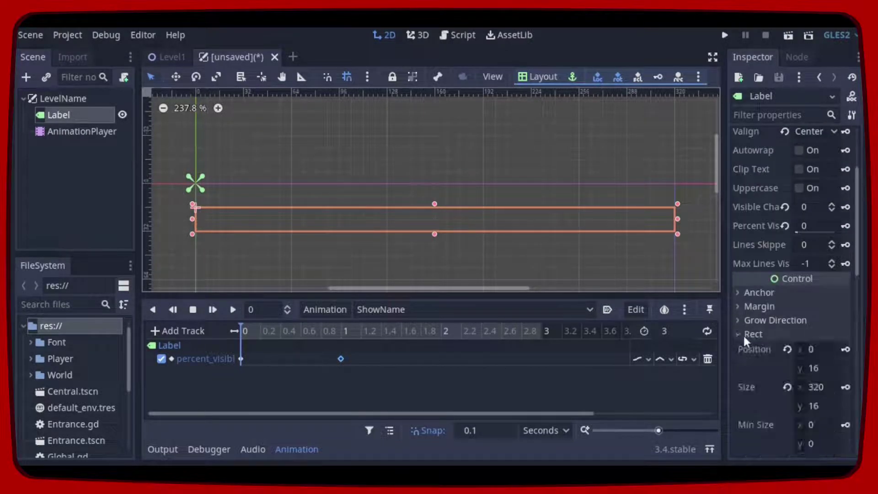
left_click(846, 349)
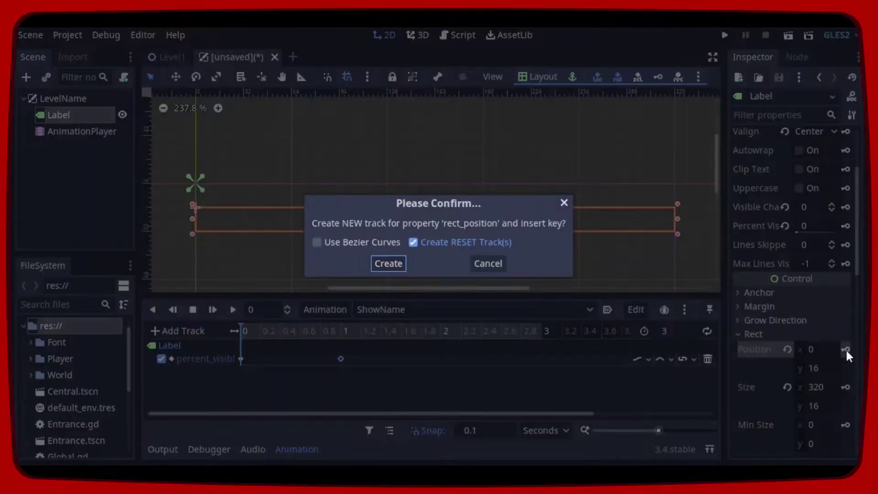
left_click(389, 264)
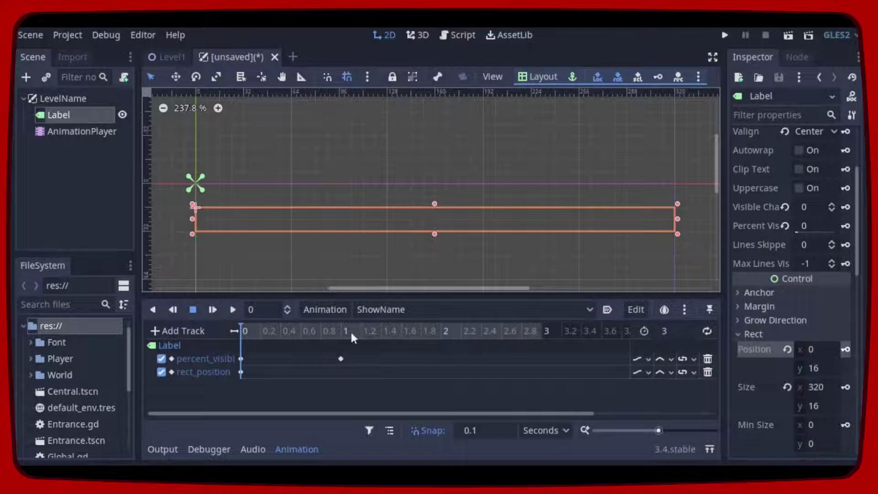
- Insert a rect_position key at 2 seconds, and key the Label moved up to y -32 at 3 seconds
left_click(441, 331)
right_click(441, 372)
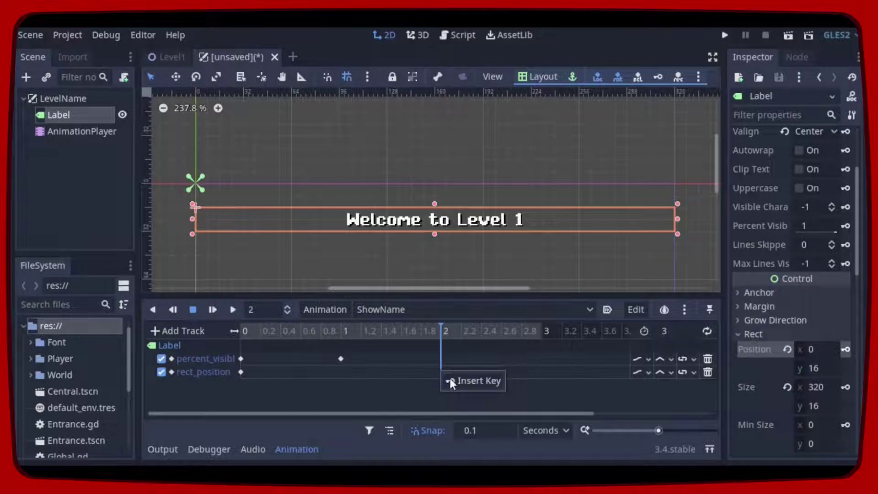
left_click(451, 381)
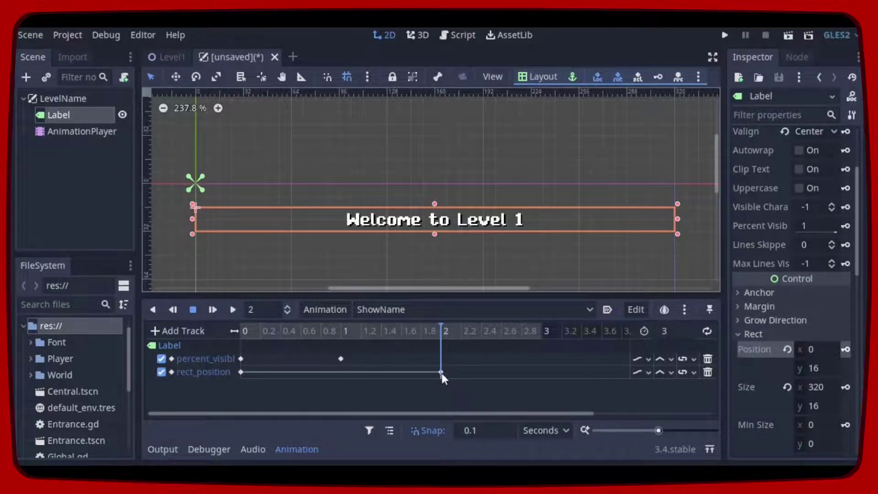
left_click(540, 332)
left_click_drag(295, 223, 293, 163)
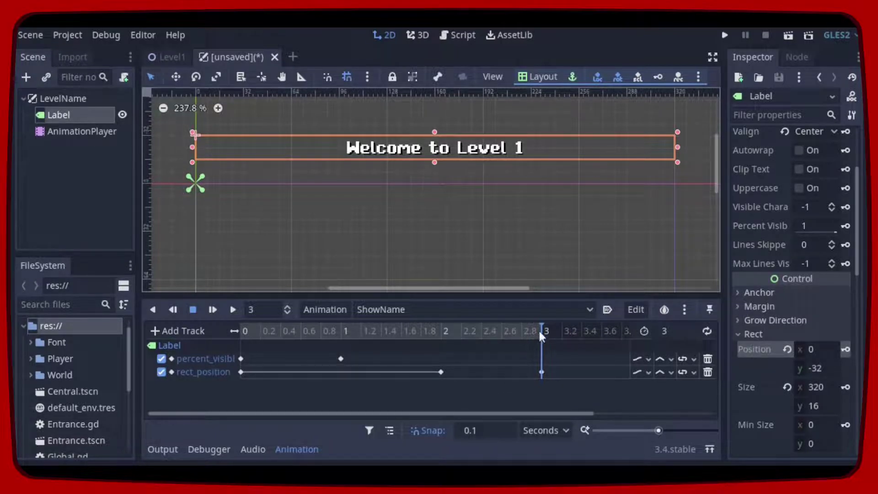
- Preview the ShowName animation from 0 seconds to check the Label's reveal and its upward exit
left_click_drag(539, 329, 225, 317)
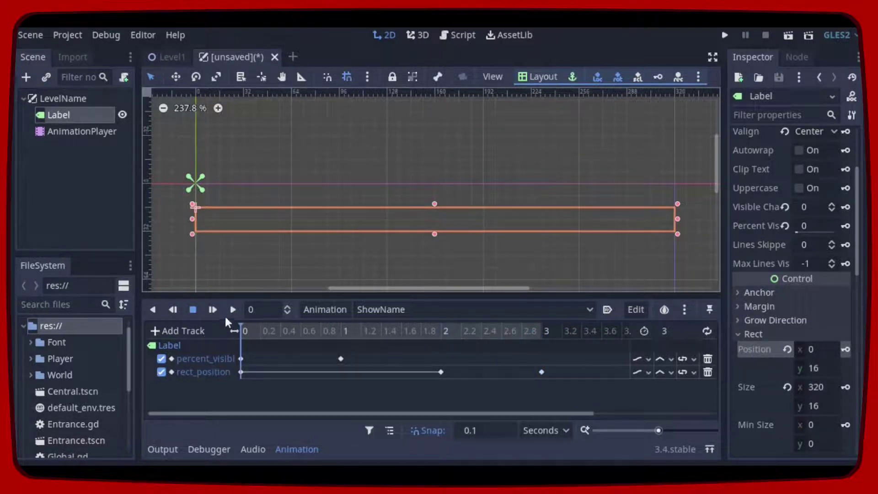
left_click(232, 310)
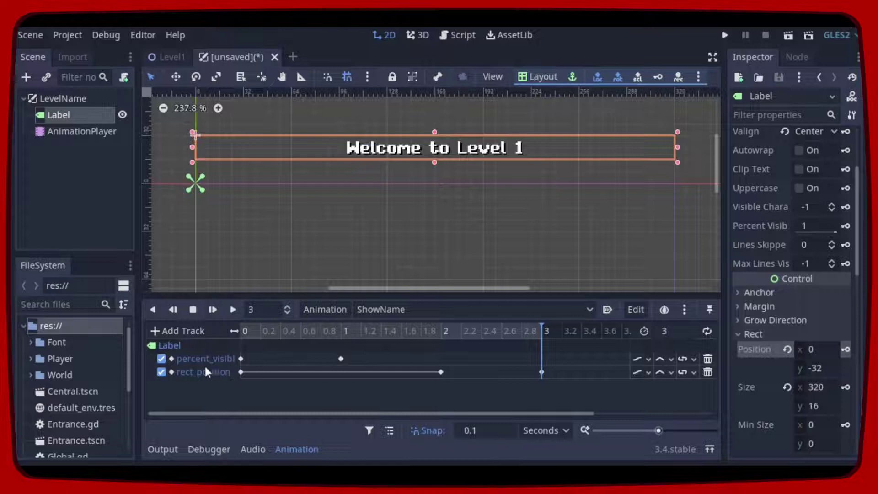
left_click(97, 206)
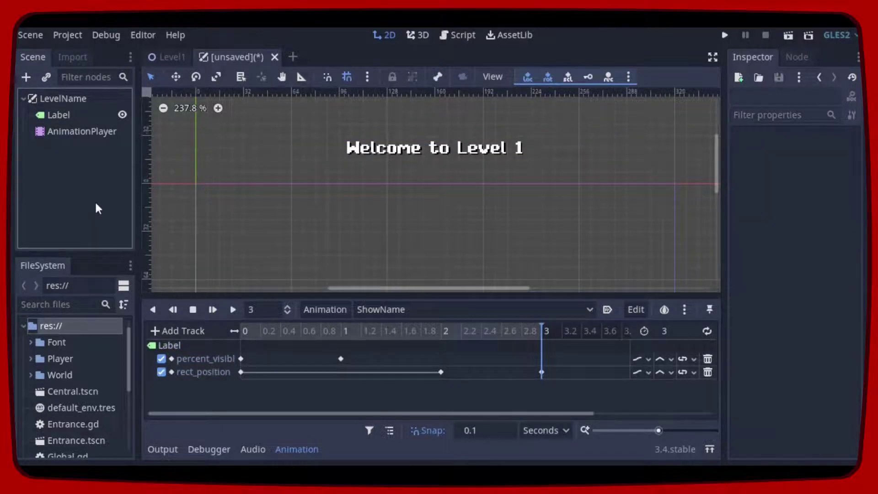
- Attach a new GDScript res://LevelName.gd to the LevelName node and collapse the animation editor to make room for the code
left_click(78, 98)
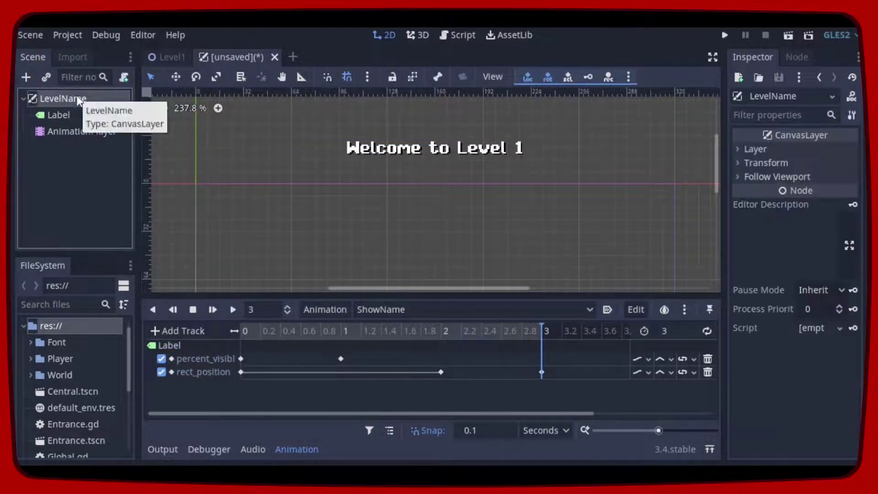
right_click(78, 98)
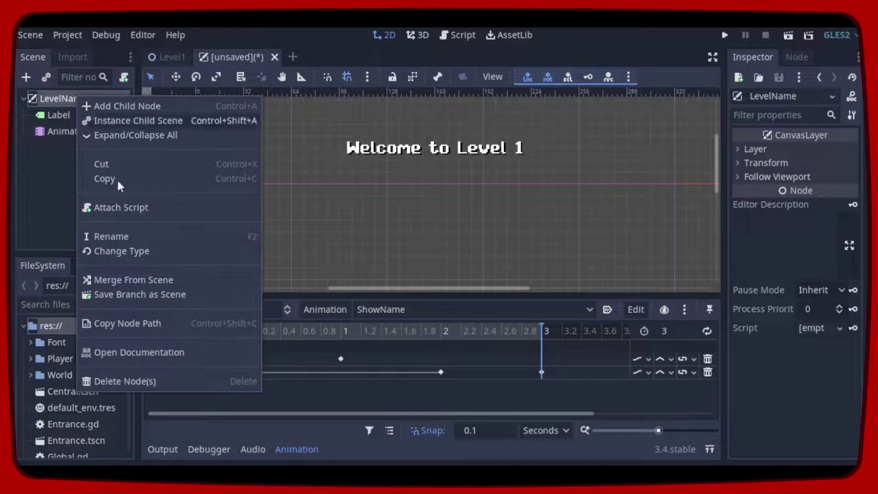
left_click(170, 211)
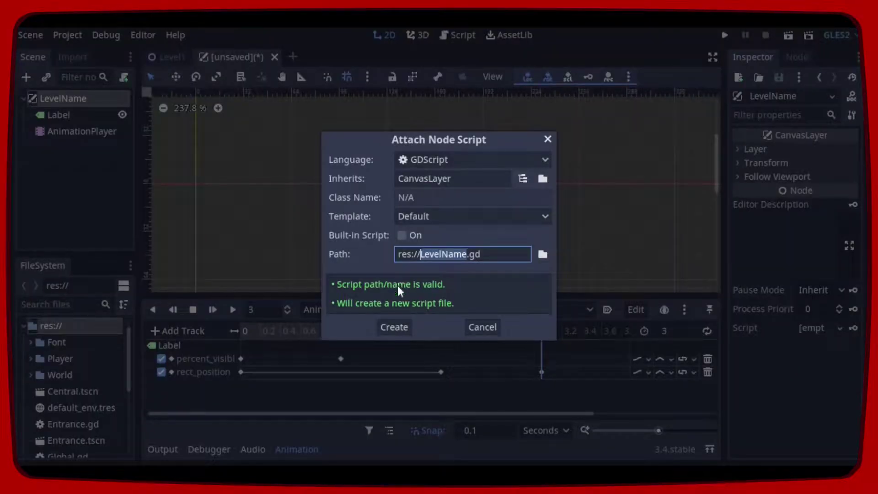
left_click(404, 329)
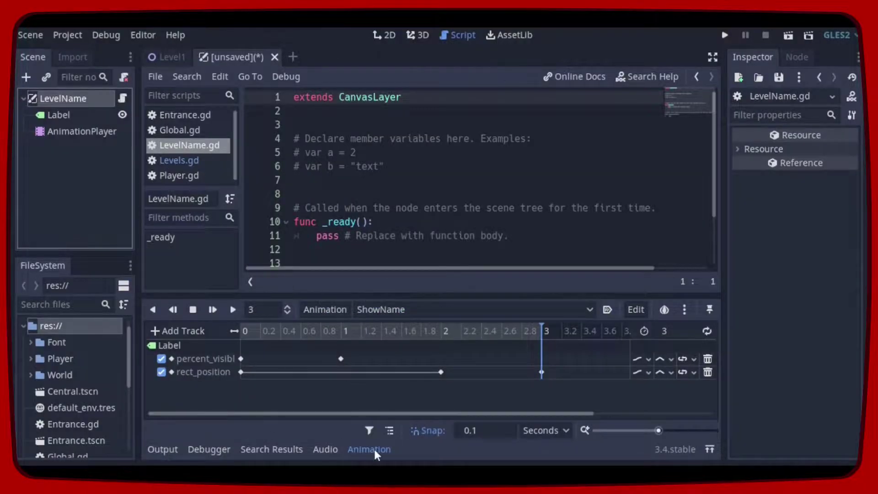
left_click(371, 450)
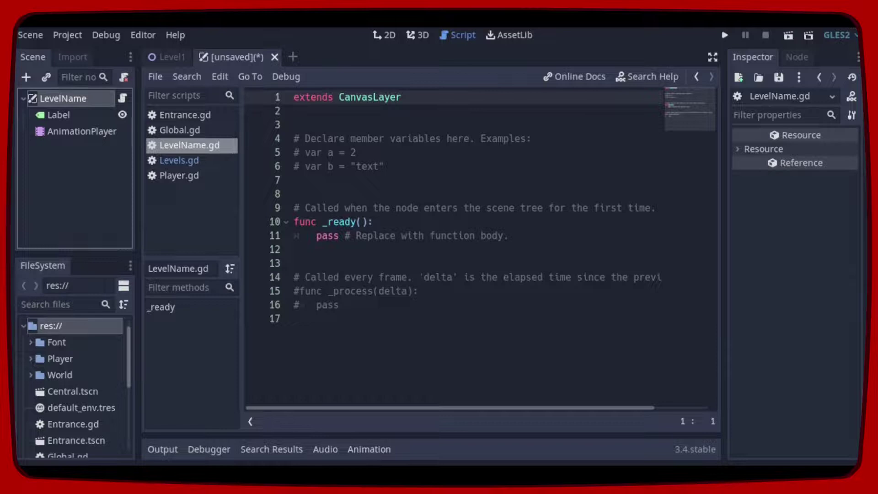
- Replace the template with _ready setting the Label's welcome text for Level1 to Level4 and Central, and show_name playing ShowName, yielding for animation_finished and calling queue_free
key("ctrl+End")
key("shift+Up")
key("shift+Up")
key("shift+Up")
key("shift+Up")
key("shift+Up")
key("shift+Up")
key("shift+Up")
key("shift+Up")
key("shift+Up")
key("shift+Up")
key("shift+Up")
key("shift+Up")
key("shift+Up")
key("shift+Up")
key("shift+Up")
key("shift+Up")
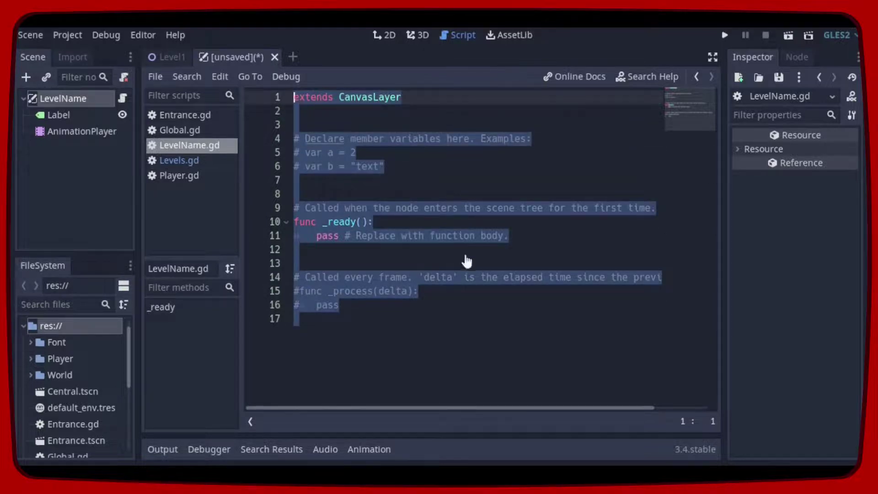
type("extends CanvasLayer  func _ready(): \tif get_parent().name == \"Level1\": \t\t$Label.text = \"Welcome to Level 1\" \tshow_name() \tif get_parent().name == \"Level2\": \t\t$Label.text = \"Welcome to Level 2\" \tshow_name() \tif get_parent().name == \"Level3\": \t\t$Label.text = \"Welcome to Level 3\" \tshow_name() \tif get_parent().name == \"Level4\": \t\t$Label.text = \"Welcome to Level 4\" \tshow_name() \tif get_parent().name == \"Central\": \t\t$Label.text = \"Welcome to Central Level\" \tshow_name()  func show_name(): \t$AnimationPlayer.play(\"ShowName\") \tyield($AnimationPlayer,\"animation_finished\") \tqueue_free()")
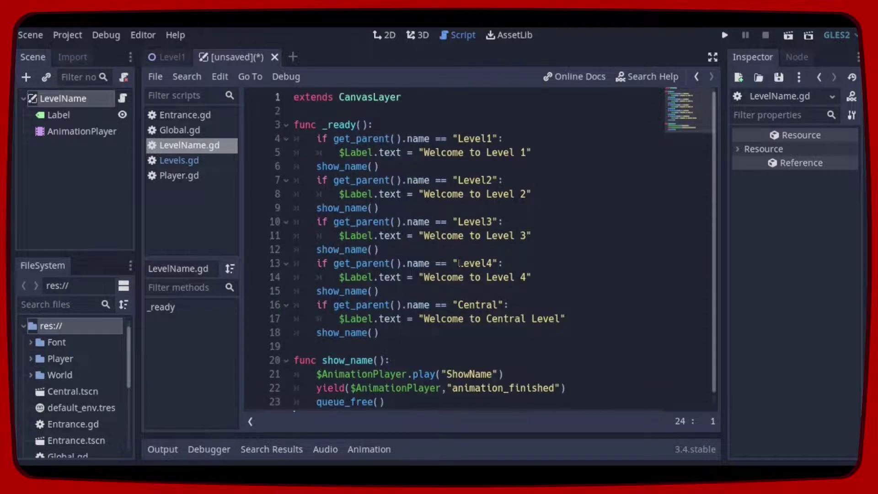
- Review the LevelName.gd code line by line, covering the parent-name checks, the show_name function and the repeated level blocks
left_click(373, 124)
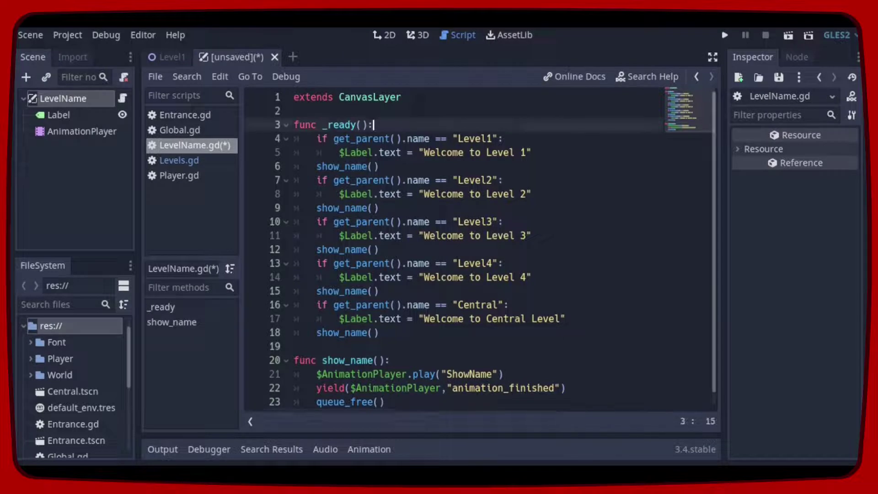
left_click(548, 139)
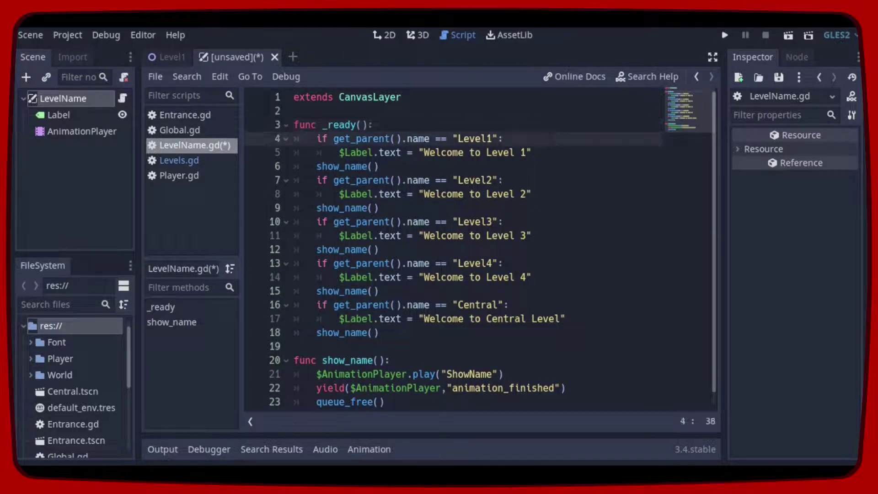
left_click(549, 153)
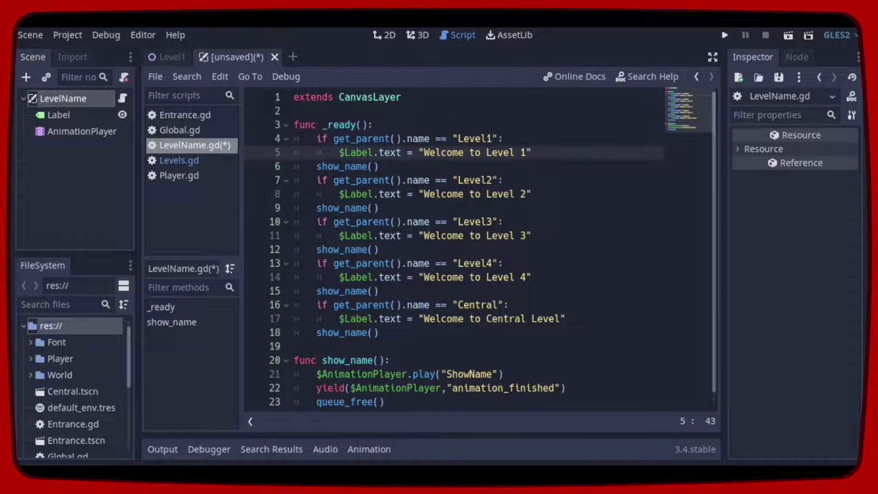
left_click(509, 167)
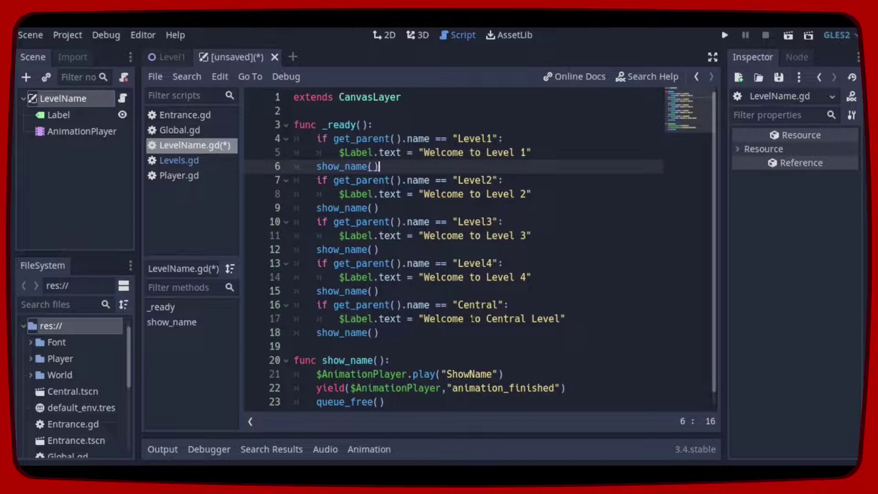
left_click(471, 362)
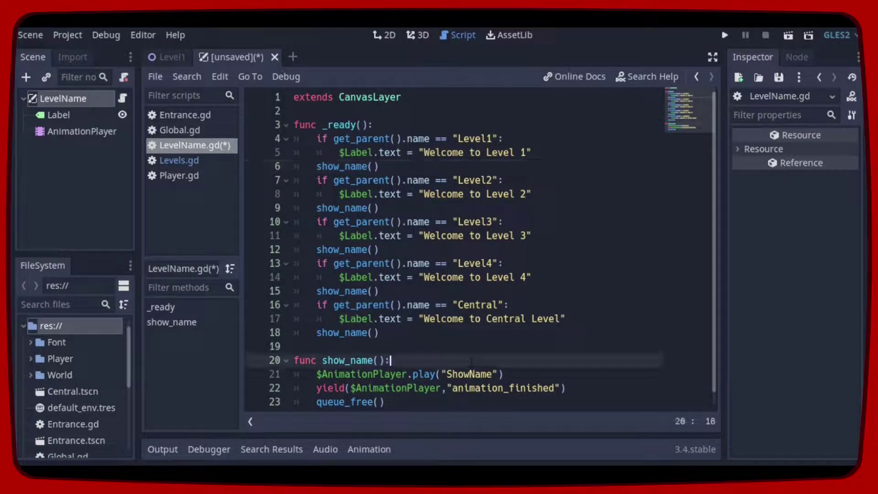
left_click(503, 374)
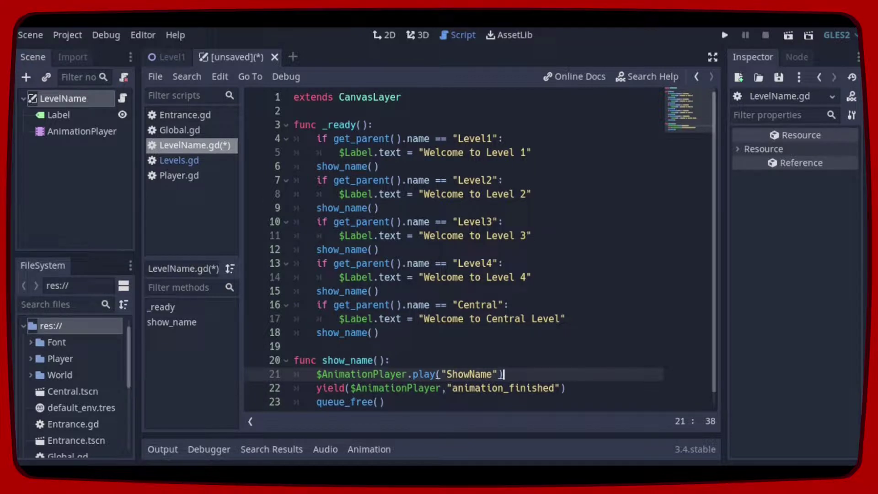
left_click(566, 388)
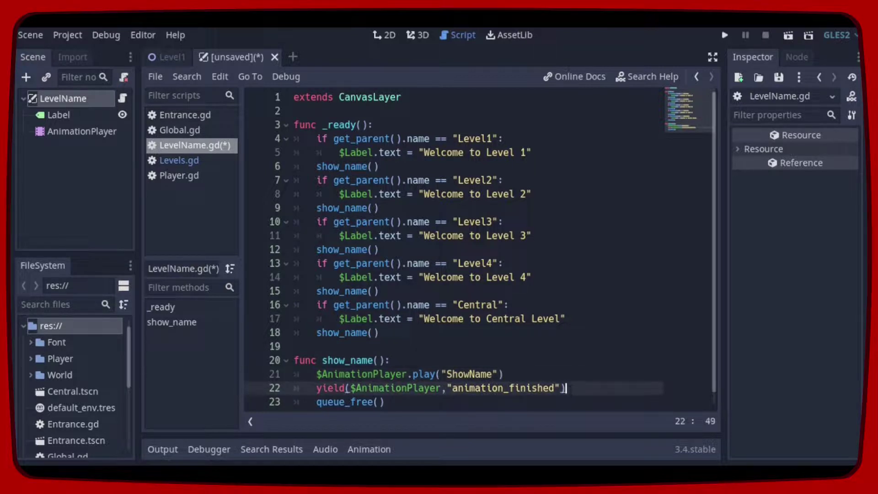
left_click(449, 402)
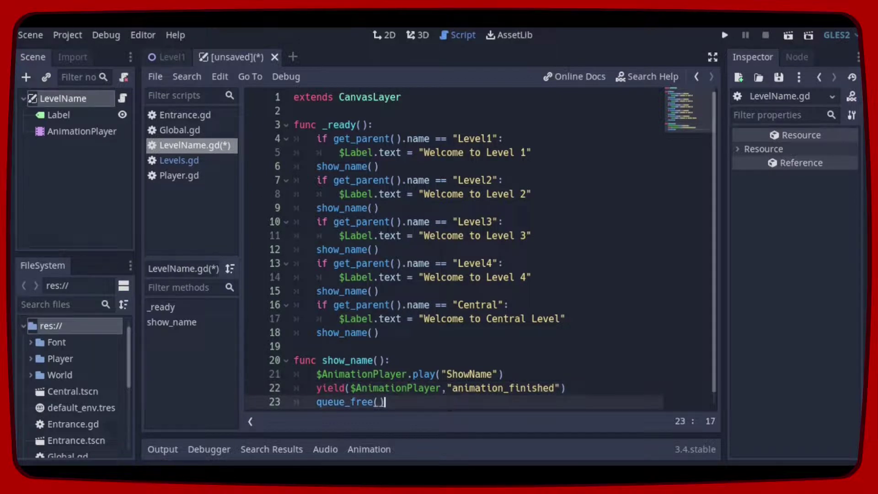
left_click_drag(378, 167, 601, 333)
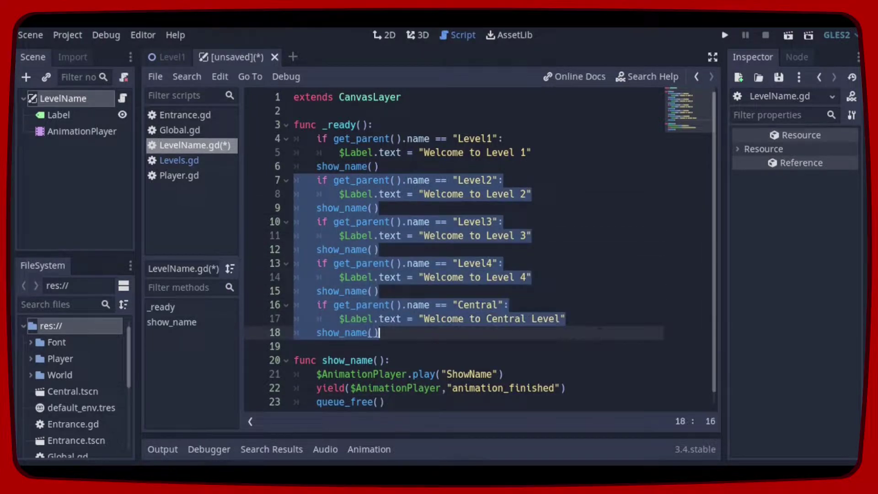
- Save the scene as LevelName.tscn in the project's root folder
key("ctrl+s")
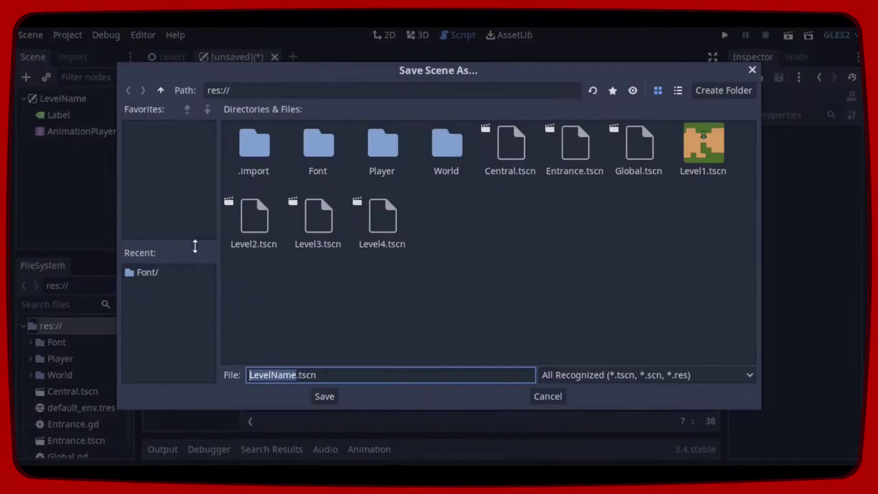
left_click(324, 397)
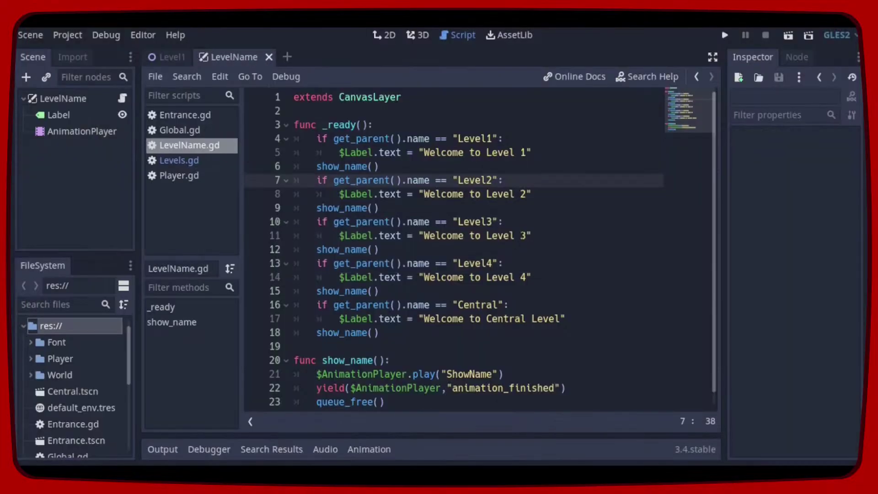
- In Levels.gd, preload res://LevelName.tscn as Level, and at the start of _ready instance it as level_name and add it as a child
left_click(189, 162)
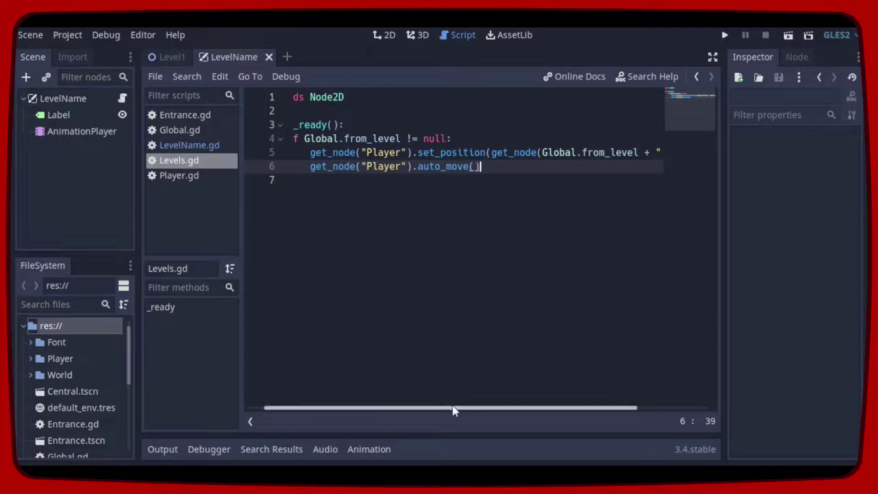
left_click_drag(430, 408, 372, 410)
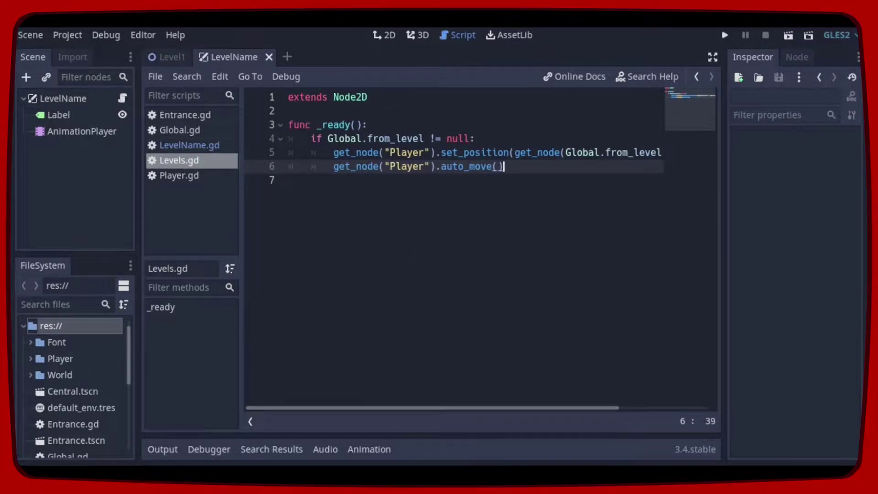
left_click(411, 126)
key("Return")
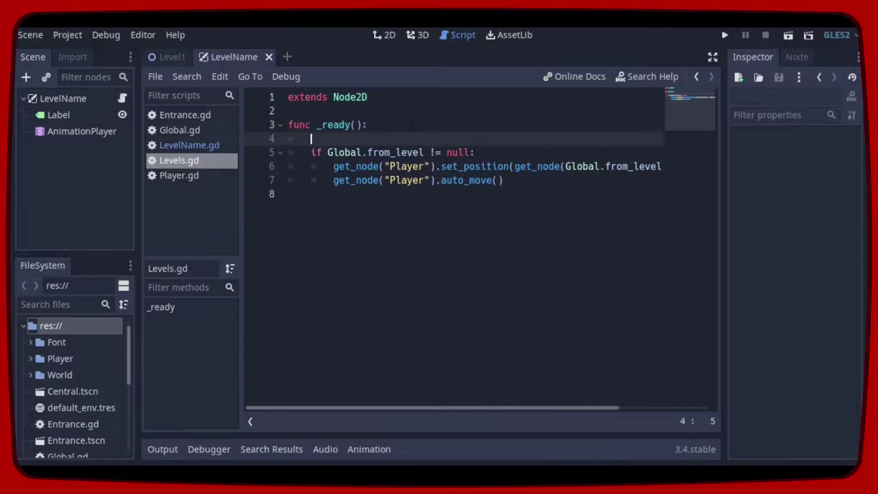
key("BackSpace")
key("Return")
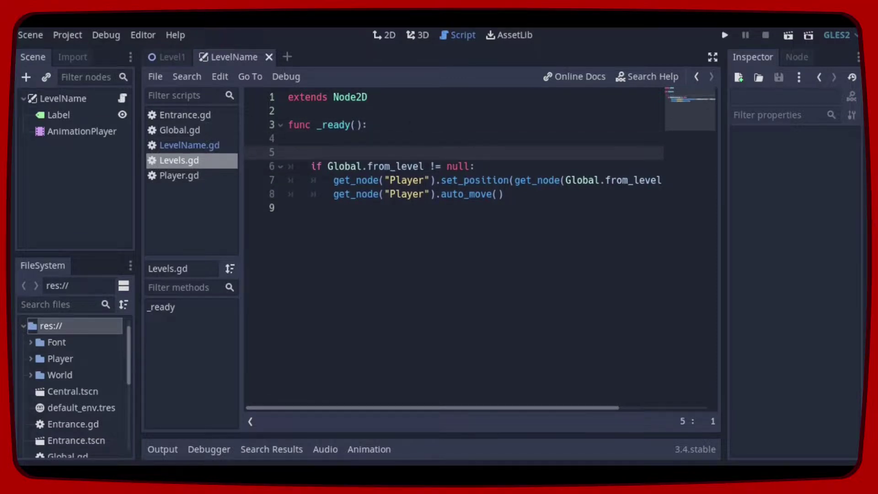
left_click(289, 110)
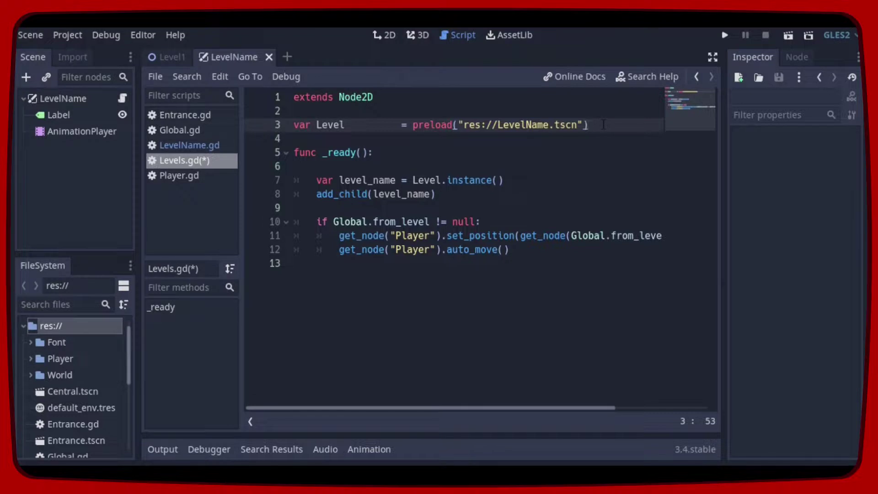
left_click(530, 184)
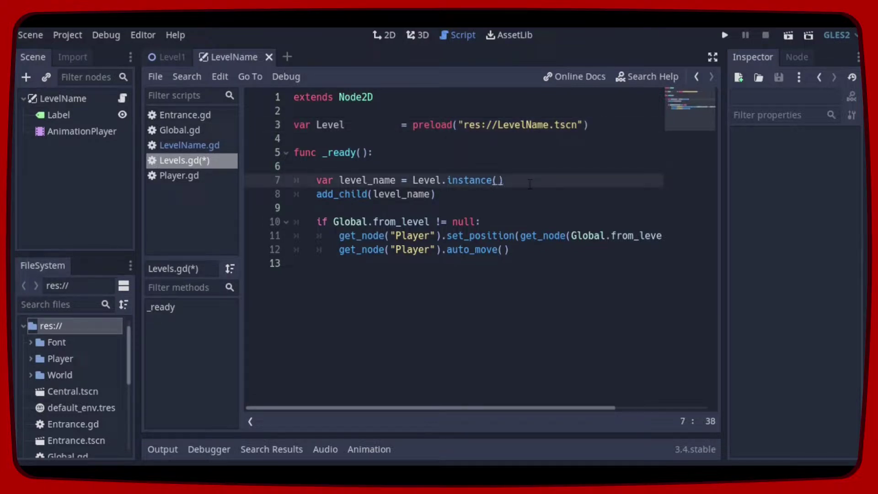
left_click(521, 194)
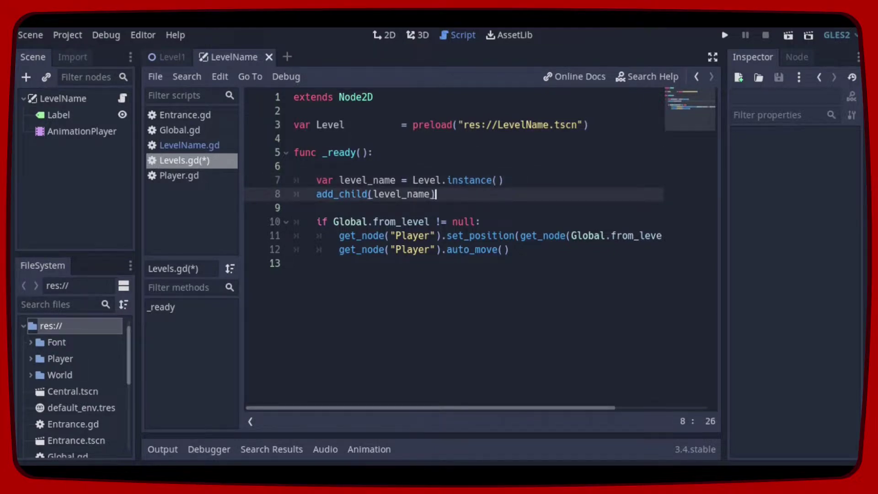
- Run the project and walk the character east from the starting level through Central into Level 3 to check the welcome messages
left_click(726, 36)
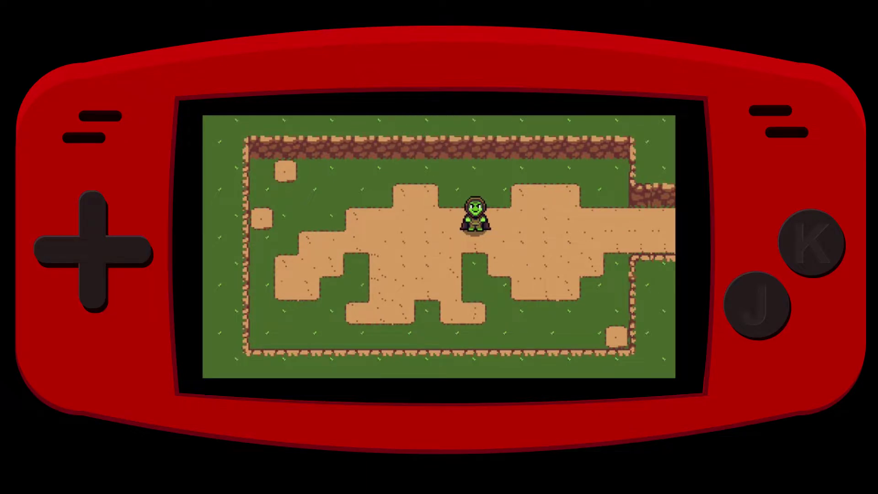
key("d")
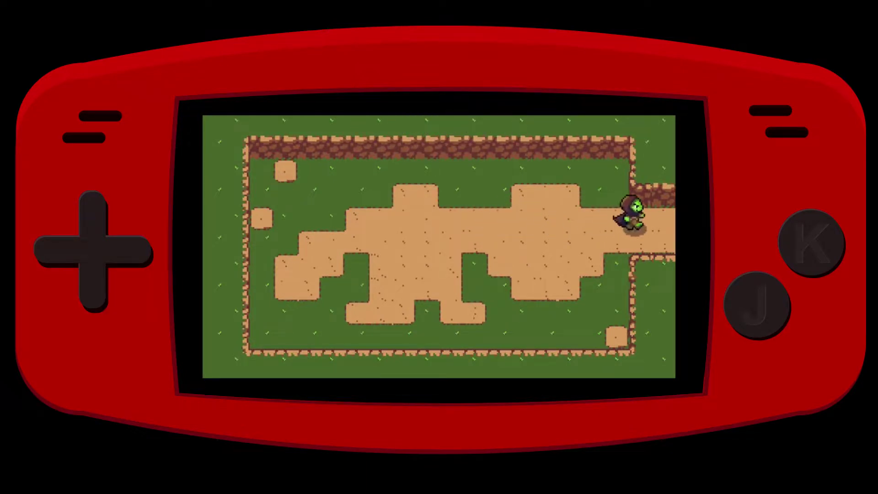
key("d")
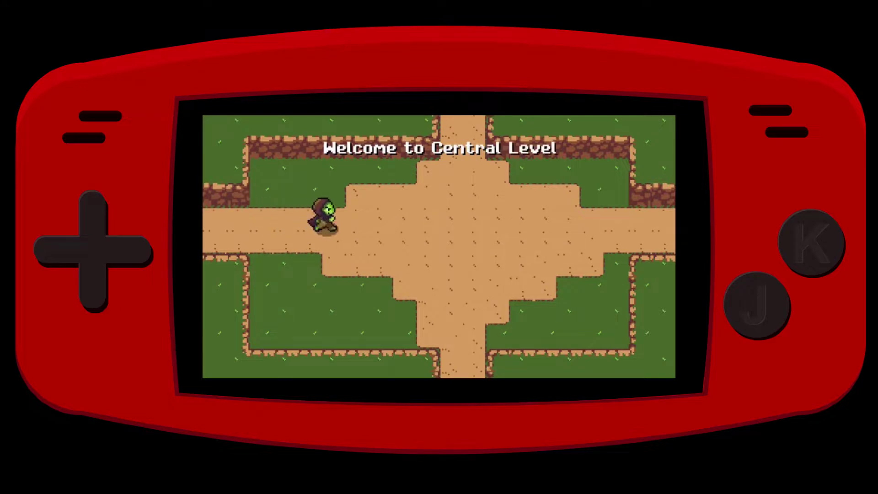
key("d")
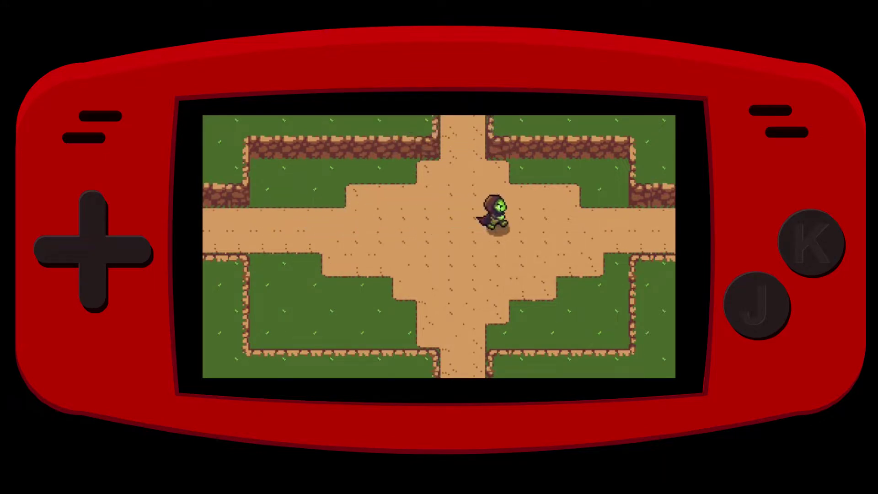
key("d")
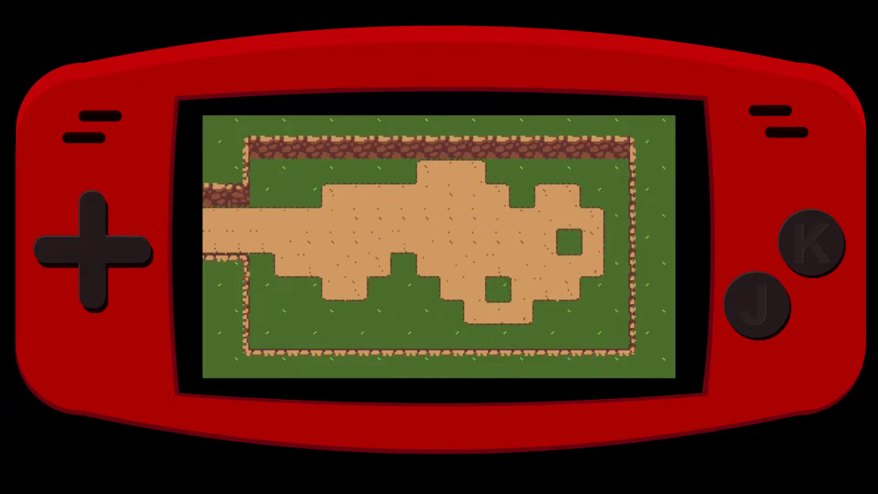
key("d")
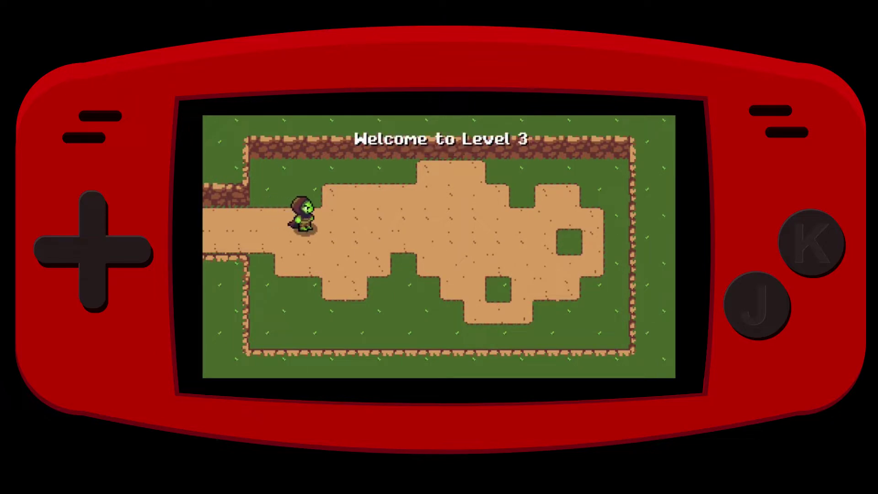
- Walk the character back west into Central, north into the adjoining level, and back south toward its exit to test the messages
key("a")
key("a")
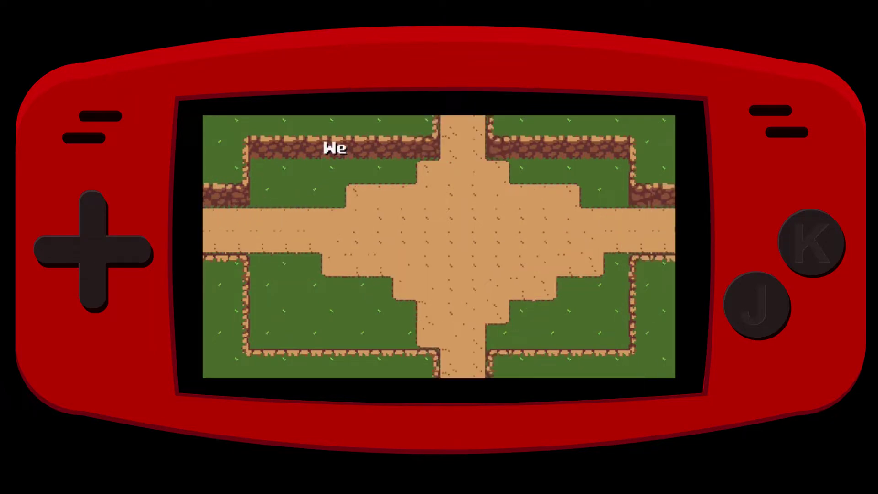
key("w")
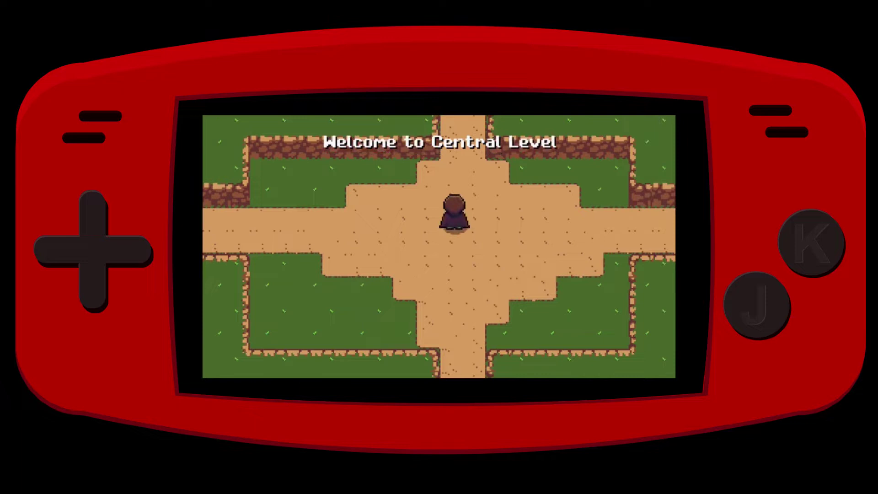
key("w")
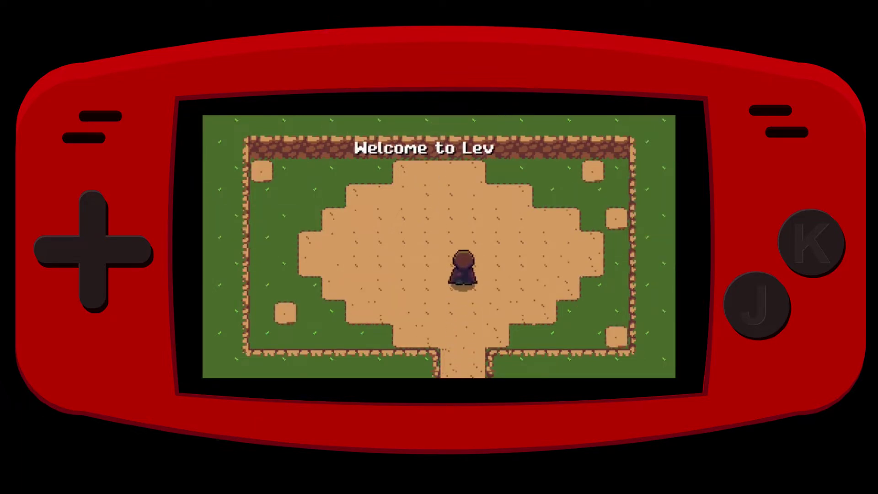
key("s")
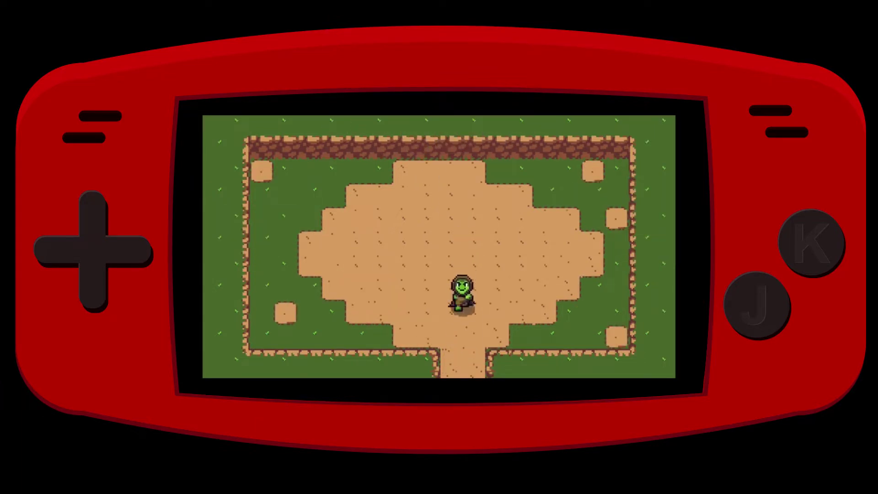